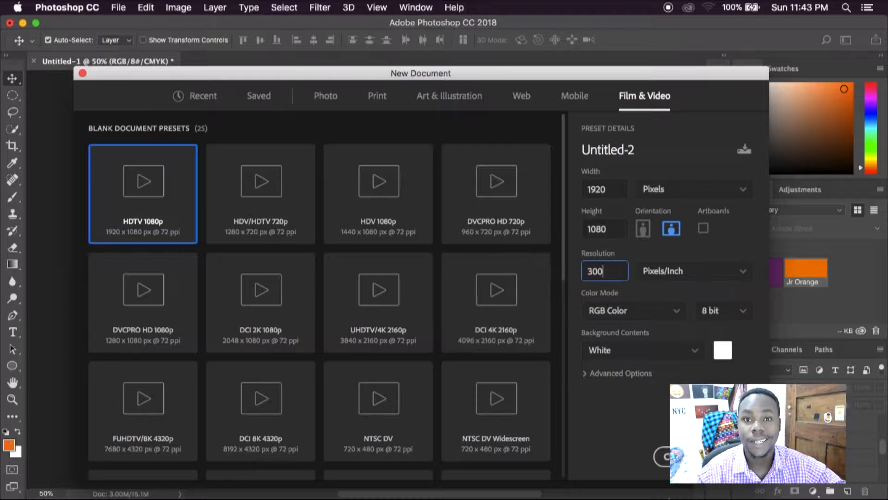
Step: Create the 1920 × 1080 px RGB document at 300 pixels/inch with a white background and show its rulers
click(677, 456)
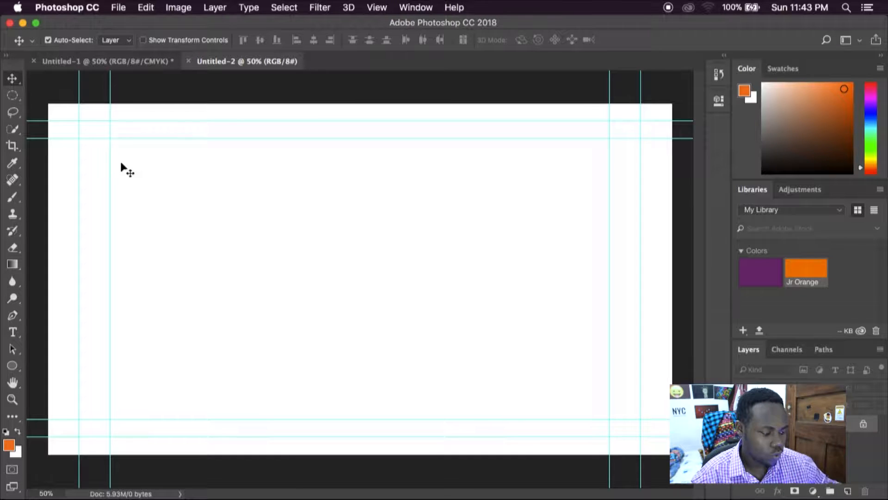
key(super+r)
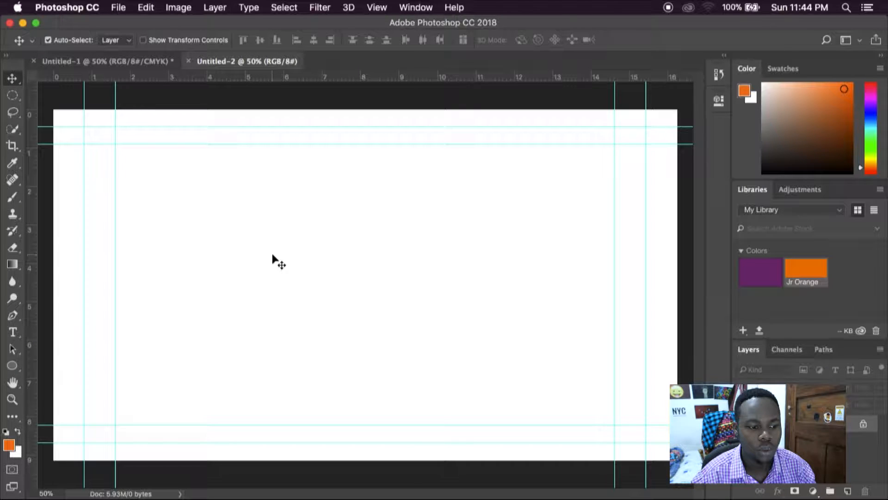
Step: Draw a rectangle about 1983 × 1180 px that covers the whole canvas and fill it with light gray
click(12, 365)
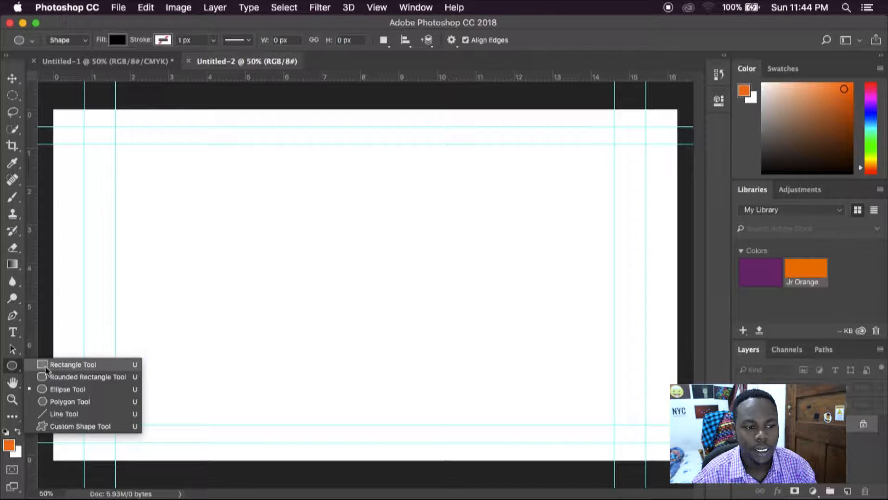
click(69, 366)
drag(44, 95, 688, 479)
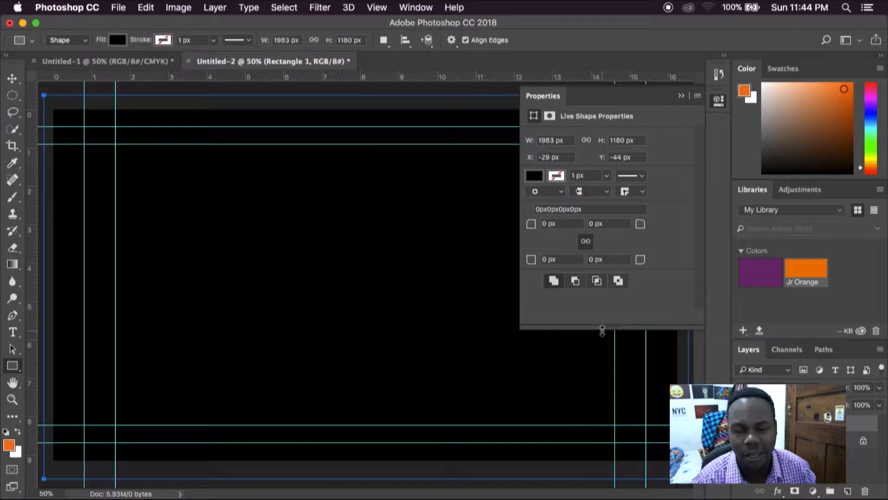
click(534, 175)
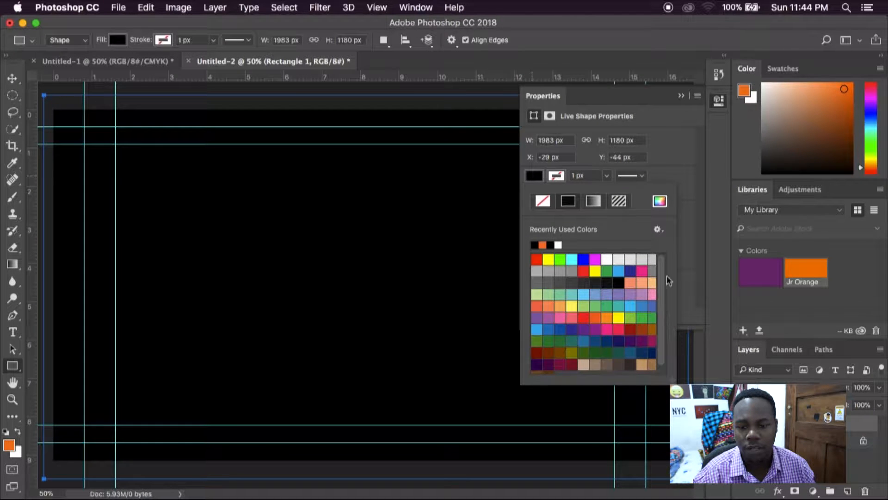
click(653, 259)
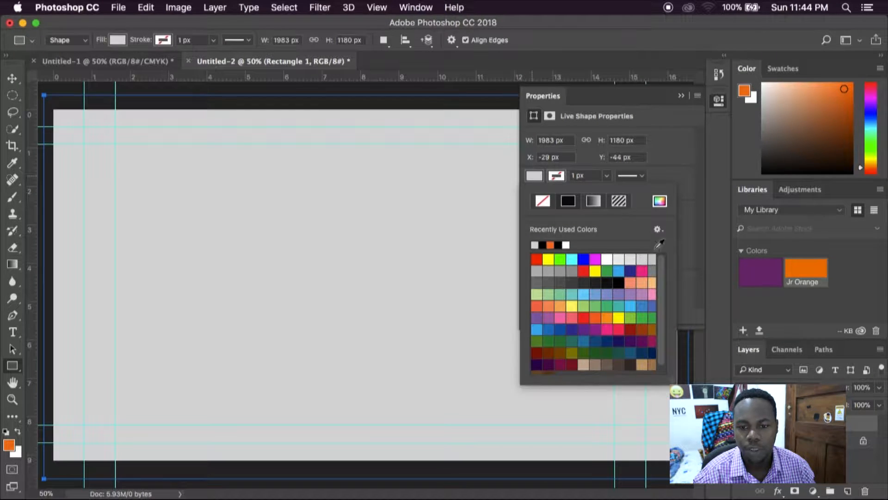
click(680, 96)
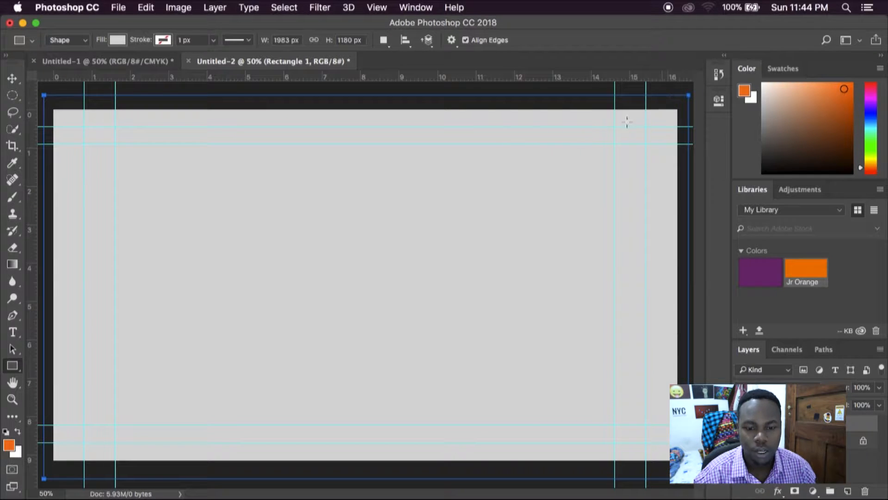
key(v)
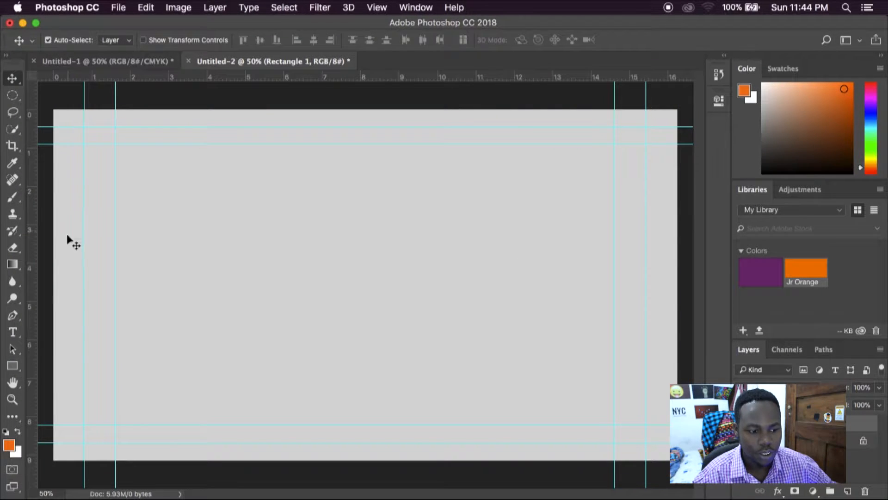
Step: Draw an upright rectangle about 620 × 918 px in the middle of the canvas and fill it with dark gray
click(14, 365)
drag(258, 145, 459, 442)
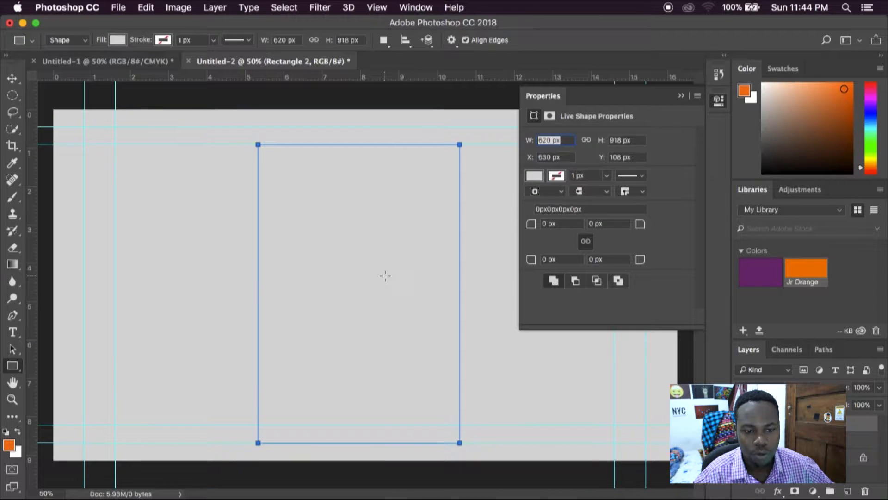
key(v)
click(534, 176)
click(582, 282)
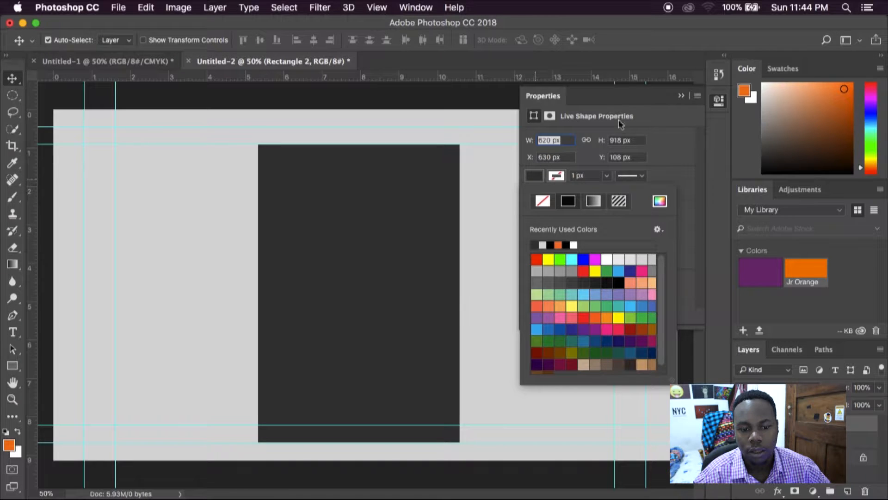
click(681, 95)
Step: Center the dark rectangle horizontally, and shrink it from its right and lower edges to about 89.5% width and 94.1% height
drag(404, 255, 407, 256)
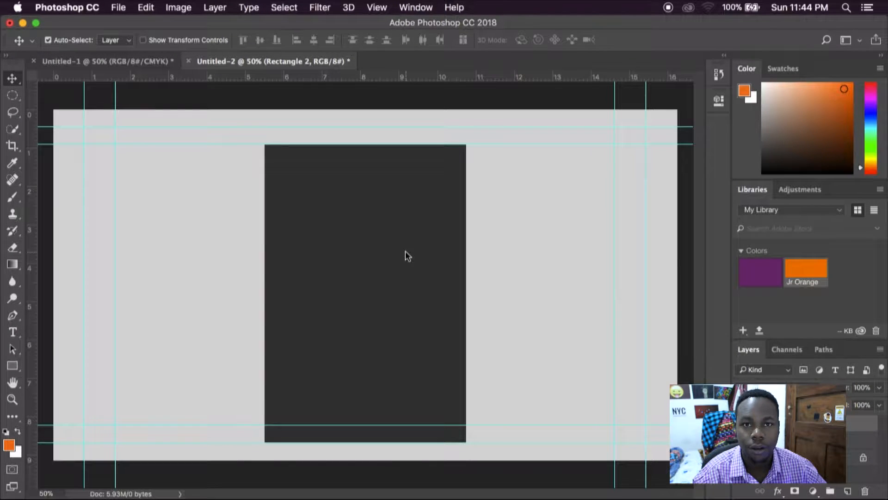
key(super+t)
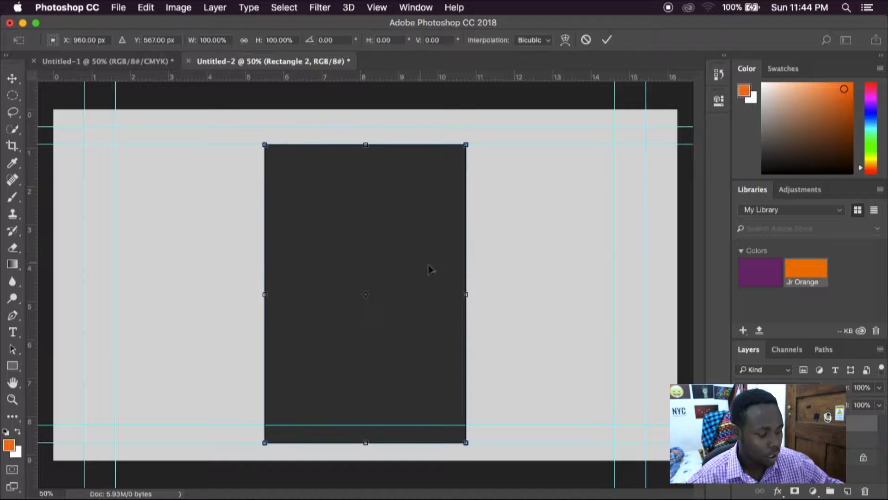
drag(464, 294, 455, 294)
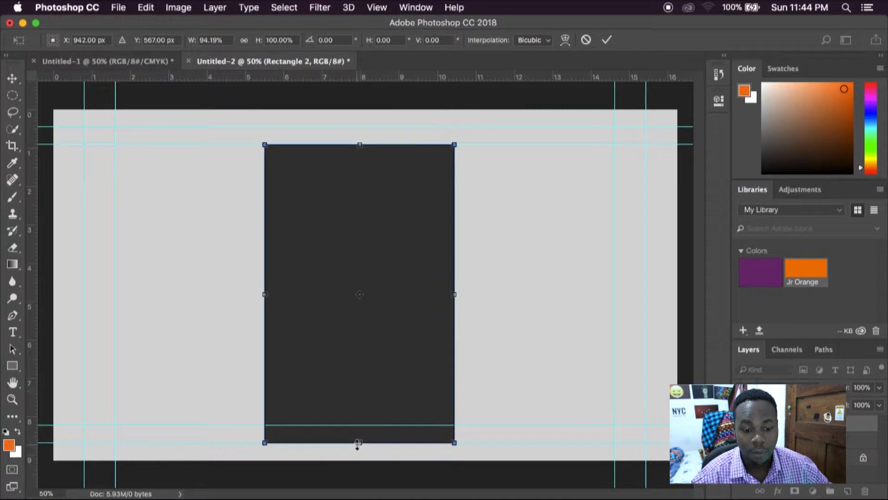
drag(360, 442, 360, 424)
drag(455, 287, 444, 287)
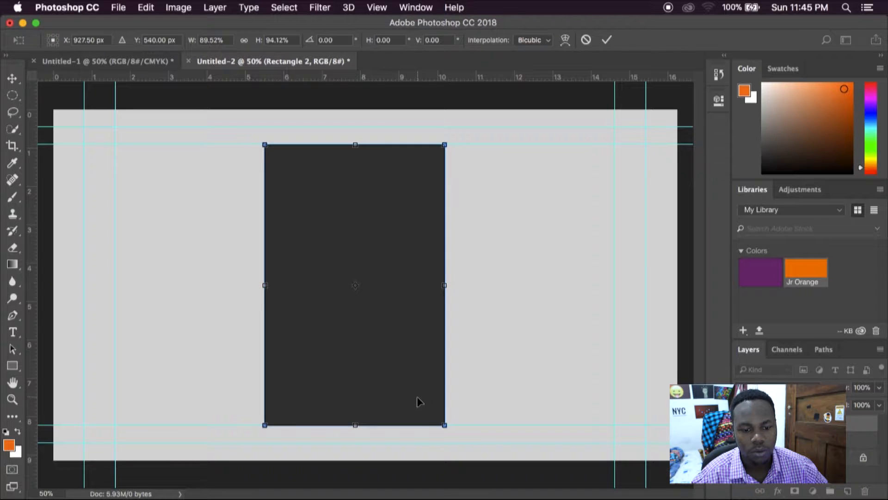
key(Return)
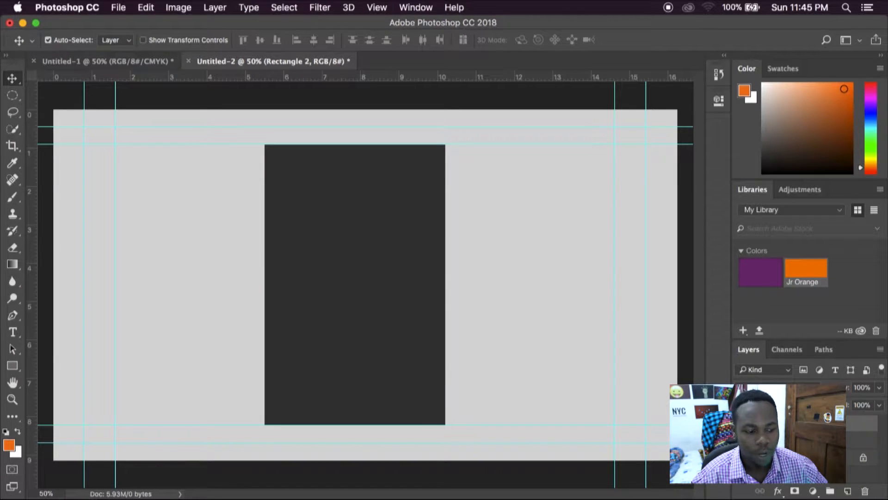
Step: Switch to Finder and place Raphael 4k.jpg from the Wallpapers 4K folder into the Photoshop document over the dark rectangle
key(super+Tab)
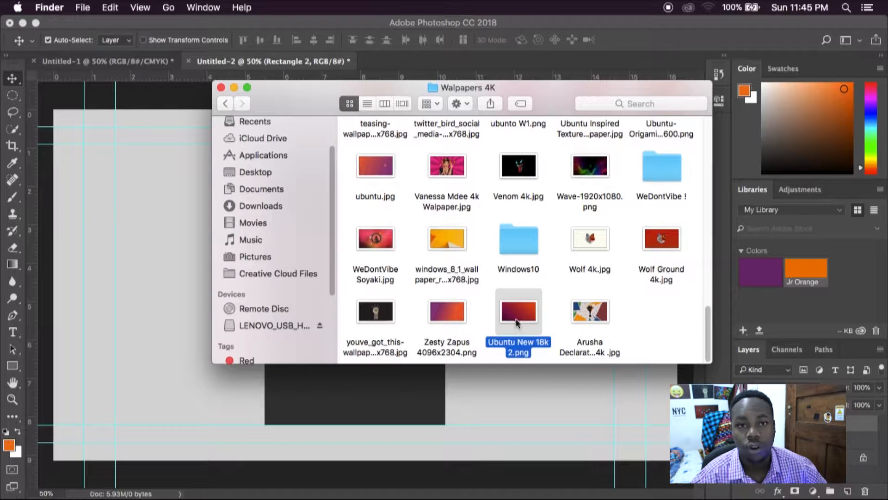
scroll(531, 194, up, 1)
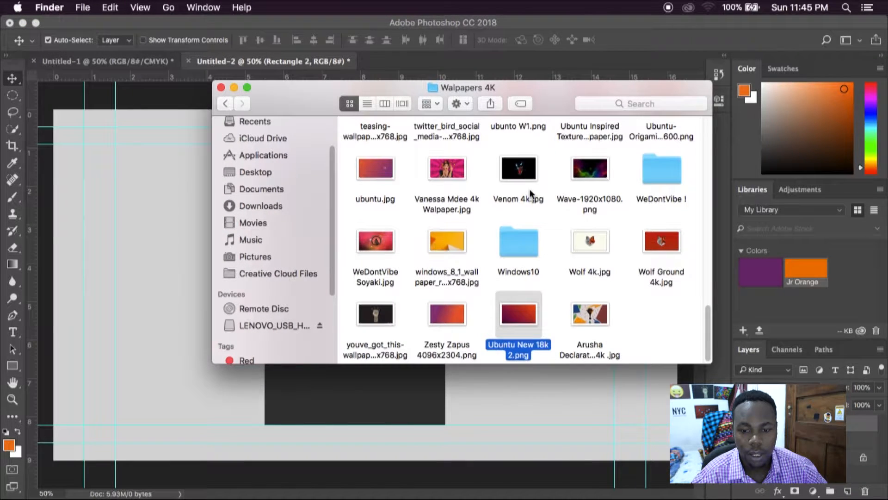
click(531, 196)
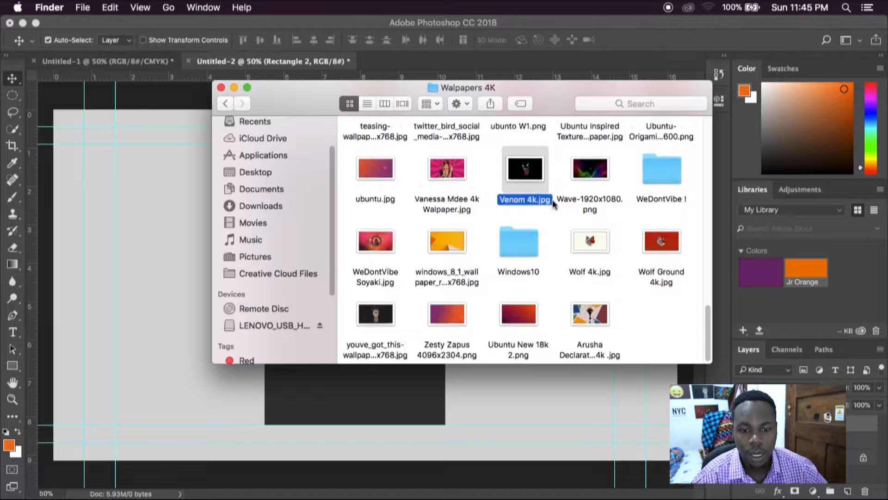
scroll(552, 202, up, 5)
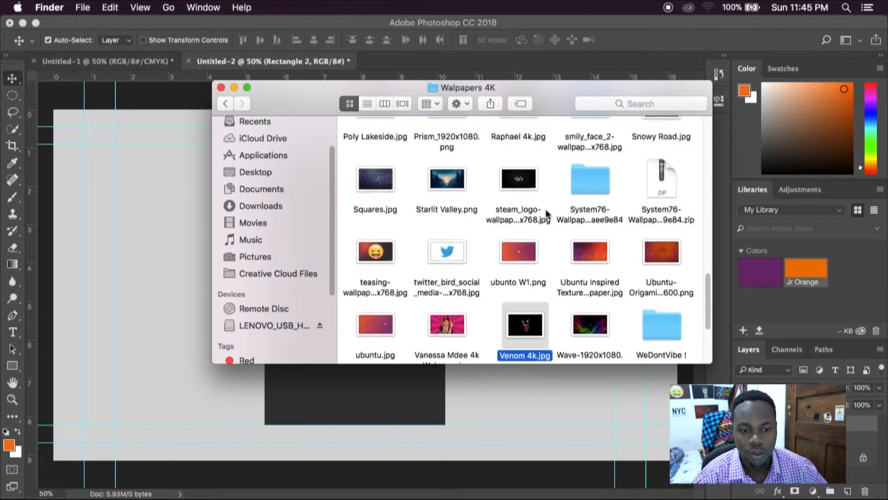
scroll(546, 209, up, 3)
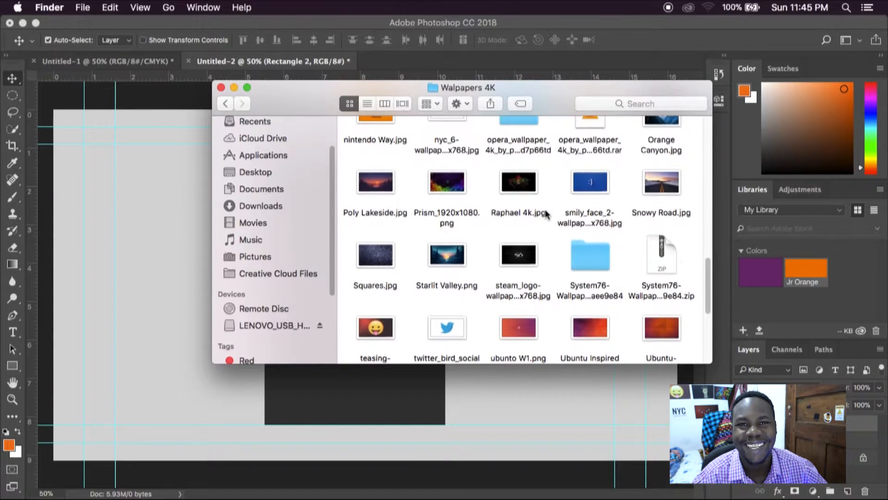
click(526, 201)
drag(526, 201, 353, 413)
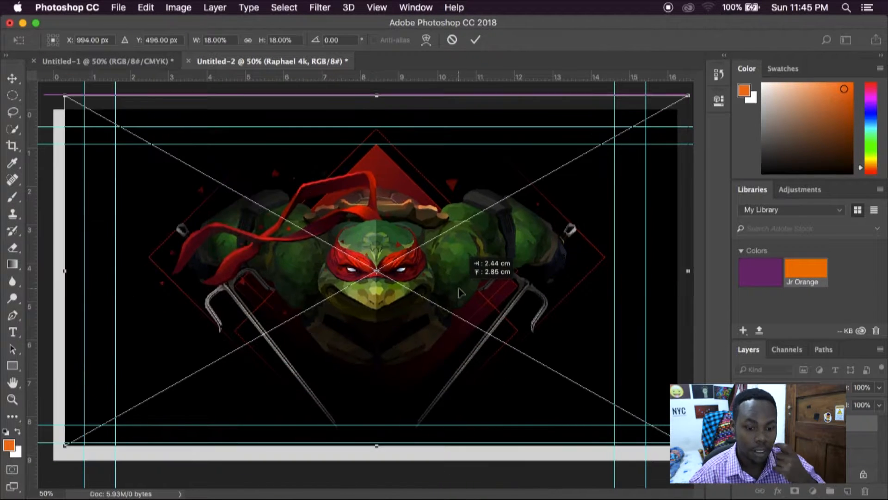
key(Return)
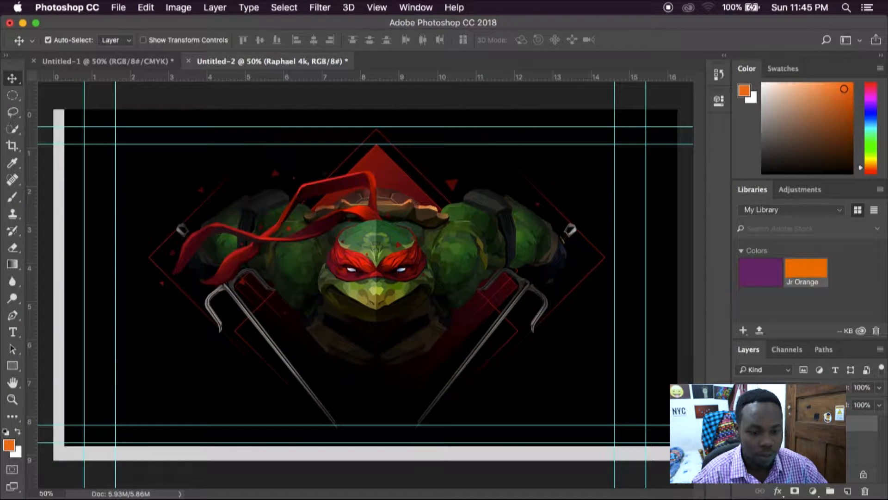
Step: Clip the placed Raphael image to the dark rectangle and scale it down to about 14.3%
key(ctrl+z)
key(ctrl+t)
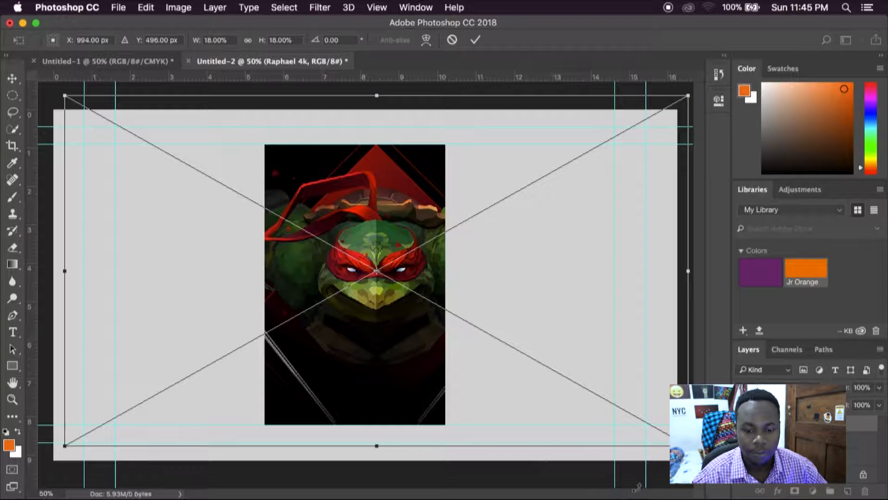
drag(688, 445, 622, 414)
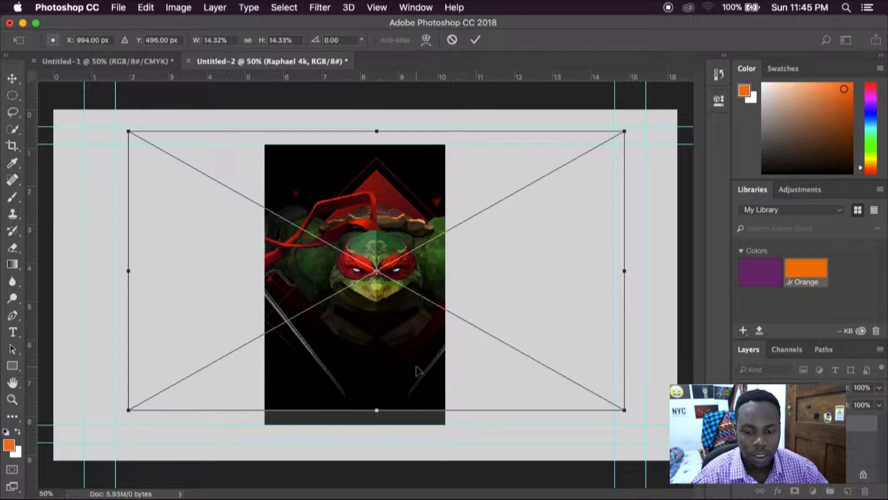
key(Return)
Step: Release the Raphael image from the dark rectangle and create its clipping mask again from the layer's options
key(alt+super+g)
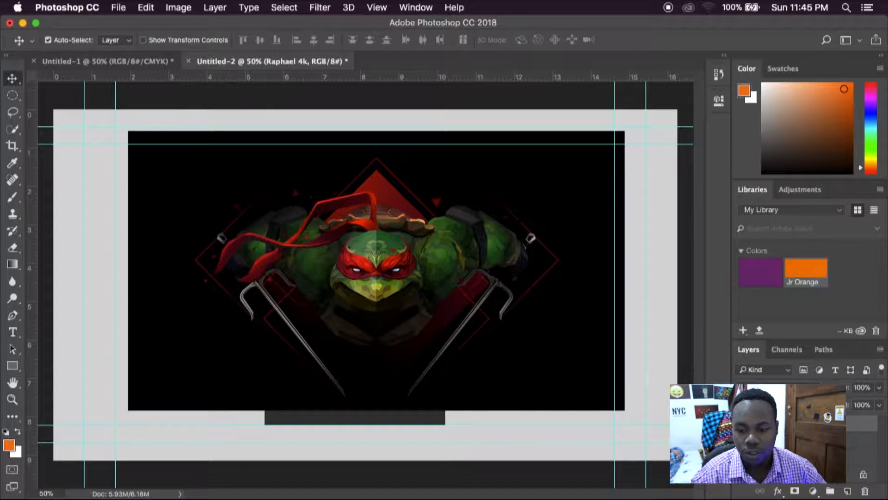
right_click(812, 419)
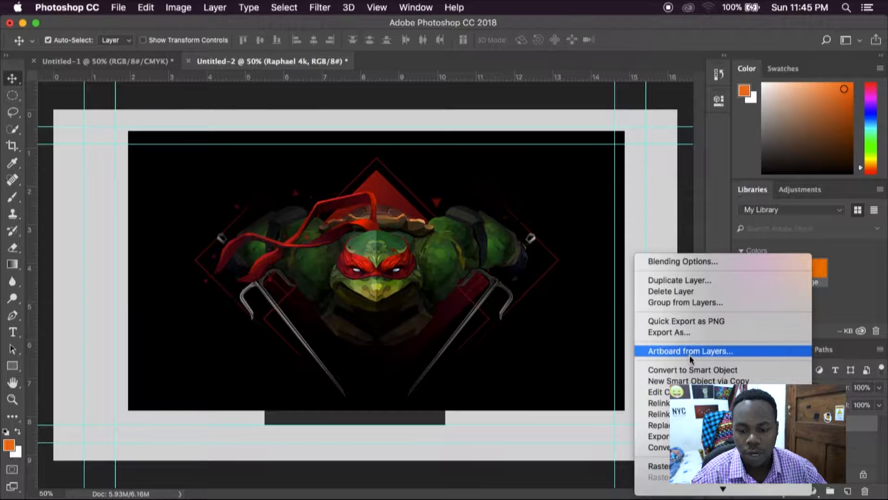
scroll(786, 416, down, 7)
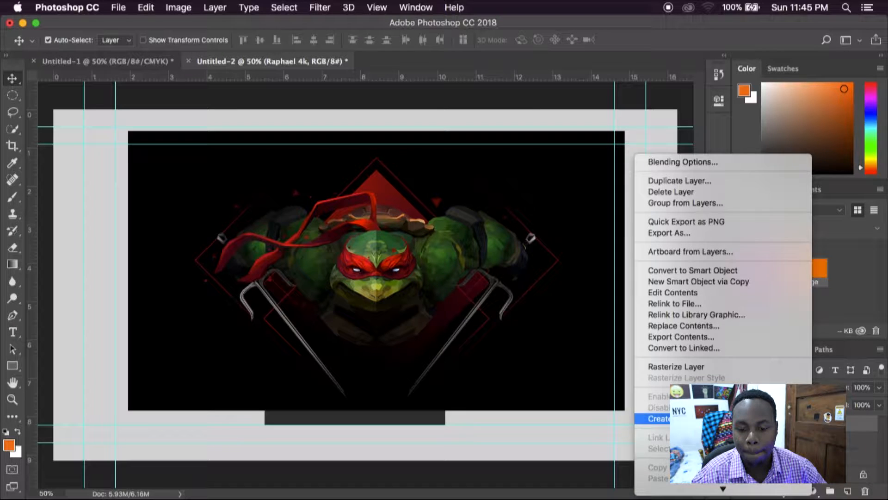
click(722, 418)
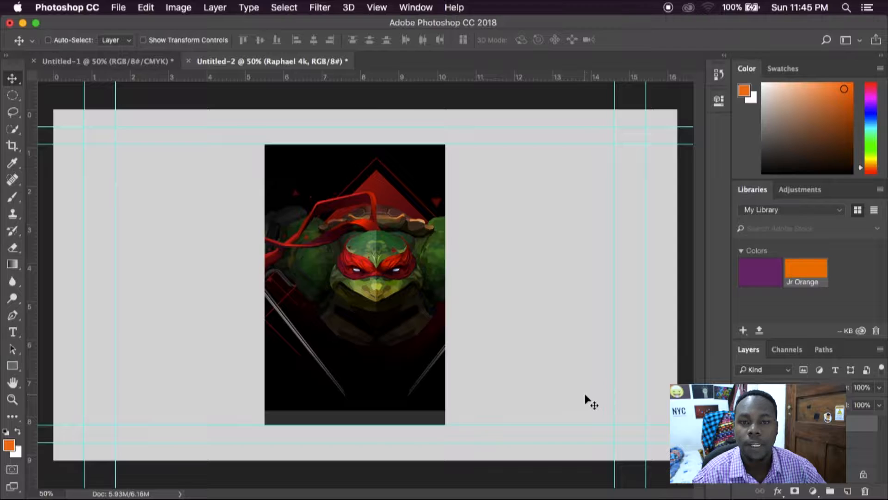
Step: Enlarge the clipped Raphael image until it fills the dark rectangle's full height, and center the turtle's face in it
key(super+t)
drag(625, 409, 642, 447)
drag(431, 396, 412, 396)
key(Return)
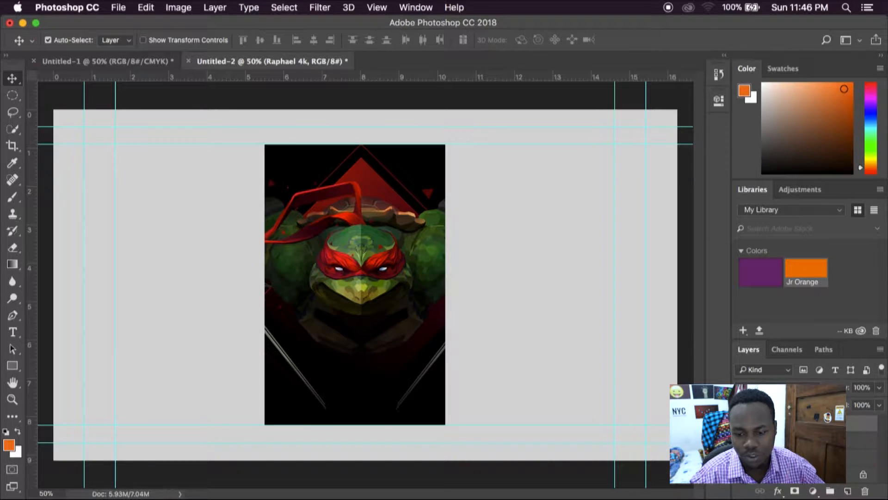
drag(362, 307, 354, 307)
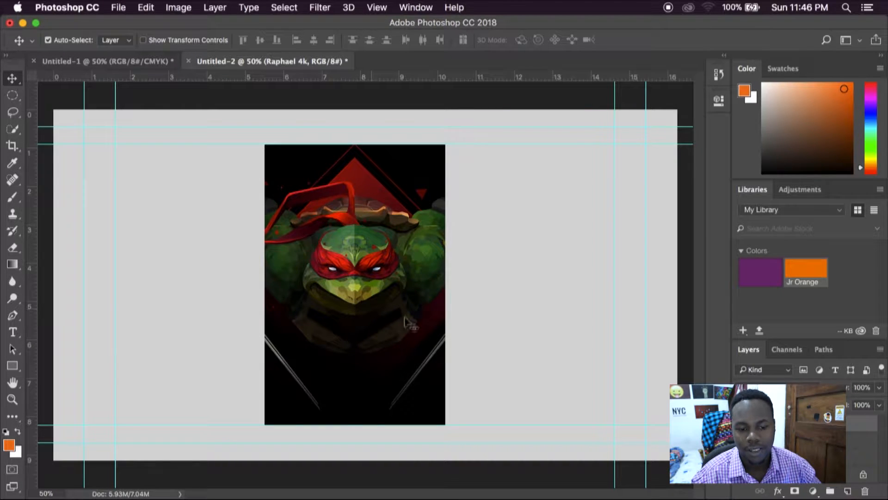
Step: Select the Raphael 4k layer together with the dark rectangle layer and merge them into a single layer
shift+click(786, 440)
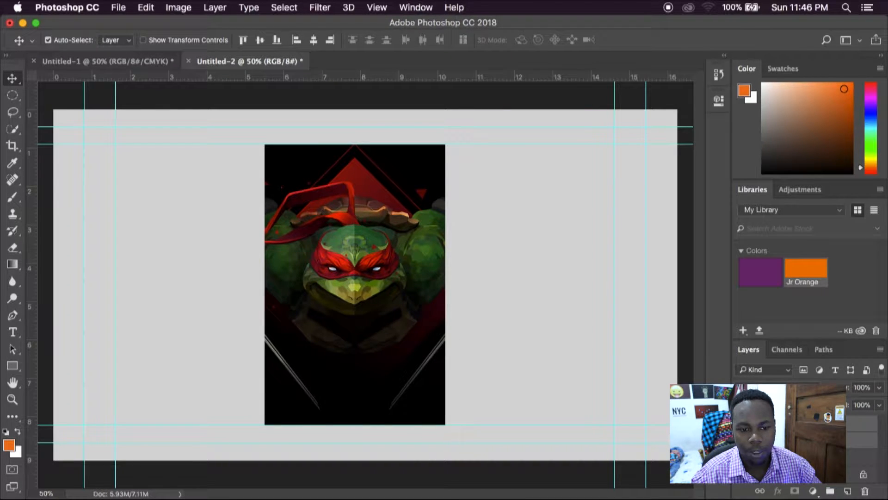
right_click(831, 440)
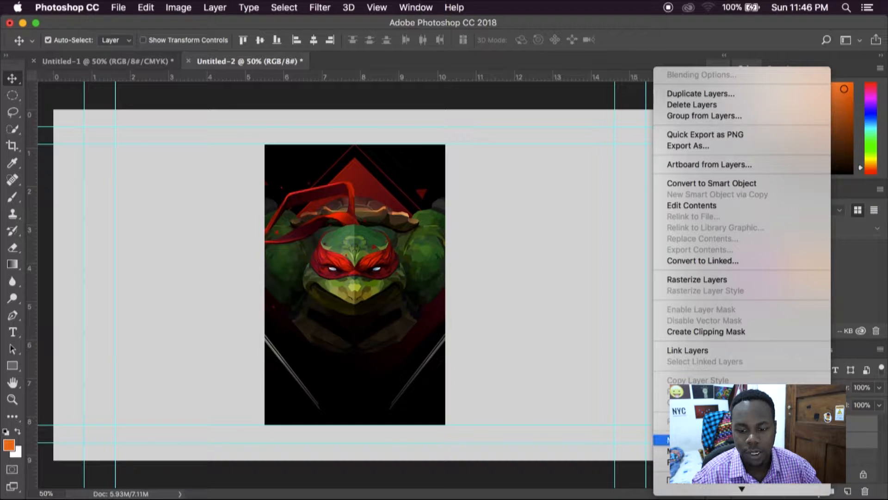
click(839, 417)
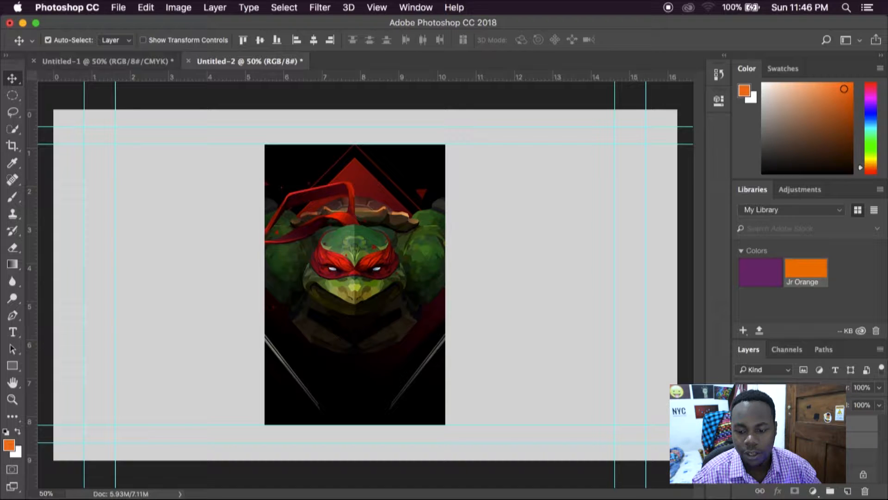
right_click(838, 437)
scroll(828, 454, down, 10)
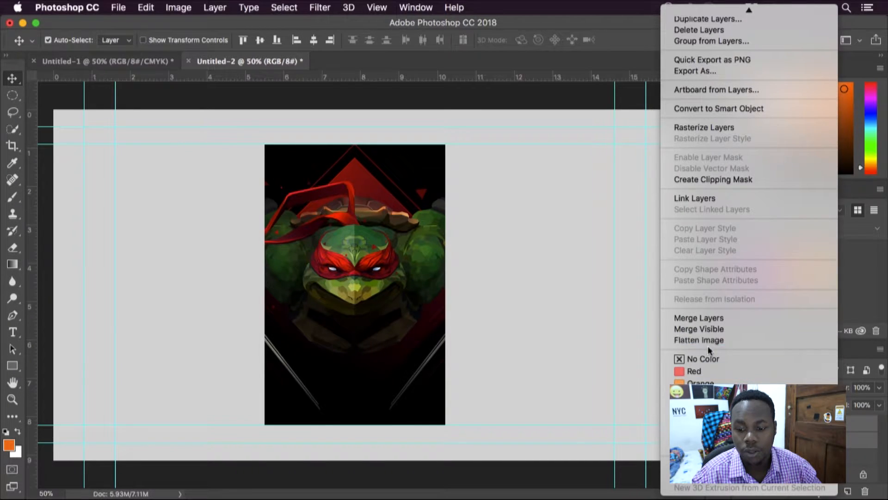
click(705, 317)
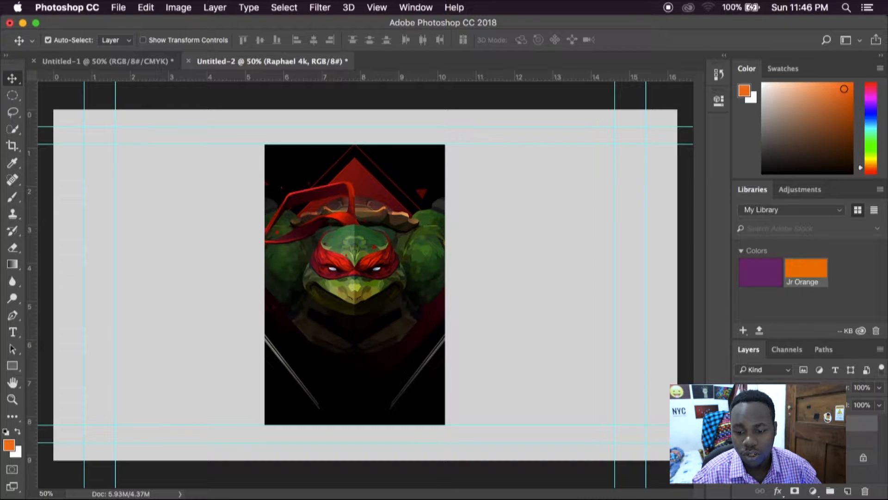
Step: Undo the last layer merge and merge the Raphael 4k and dark rectangle layers again into a single layer
key(super+z)
right_click(838, 419)
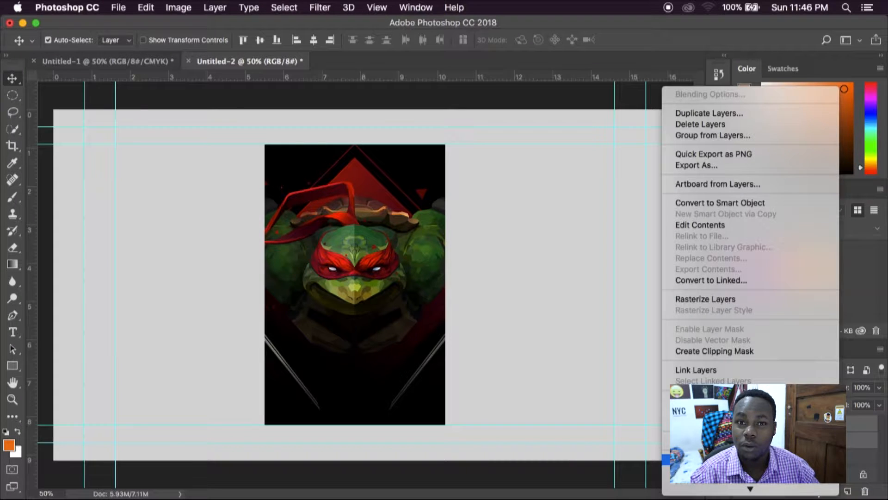
click(740, 460)
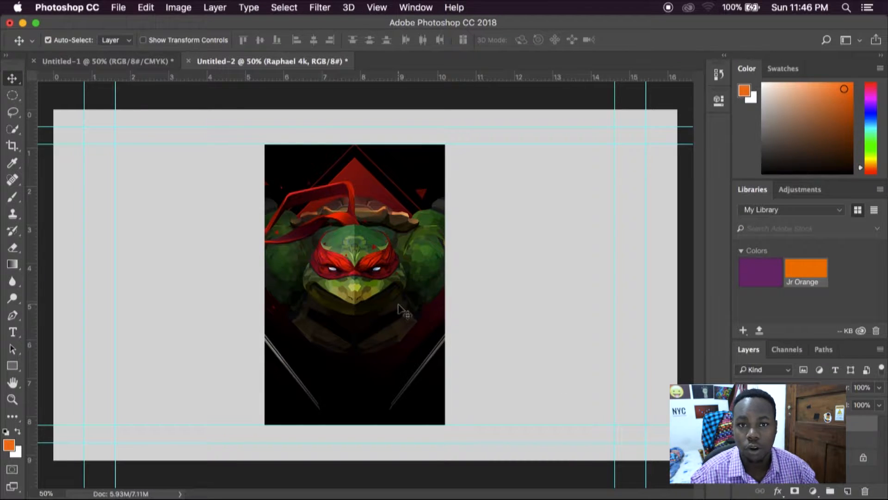
key(space)
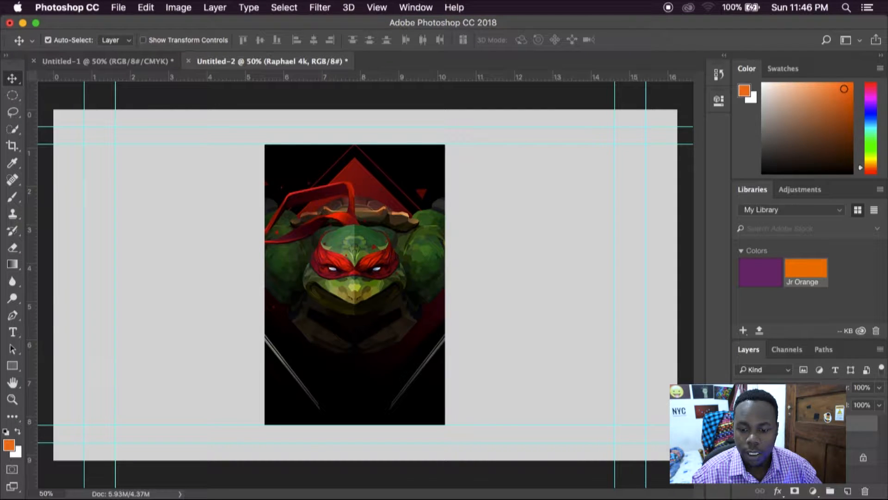
Step: Add a Bevel & Emboss effect with Contour enabled and Texture off to the merged Raphael layer
right_click(820, 422)
key(Escape)
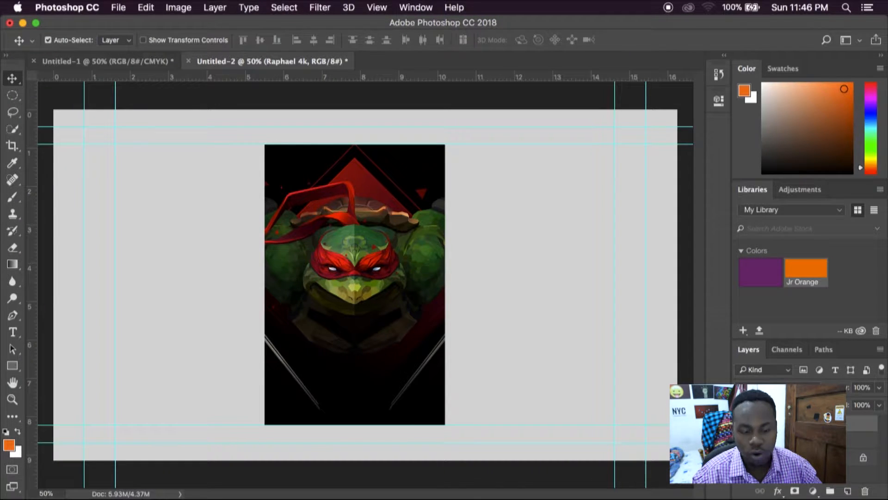
key(space)
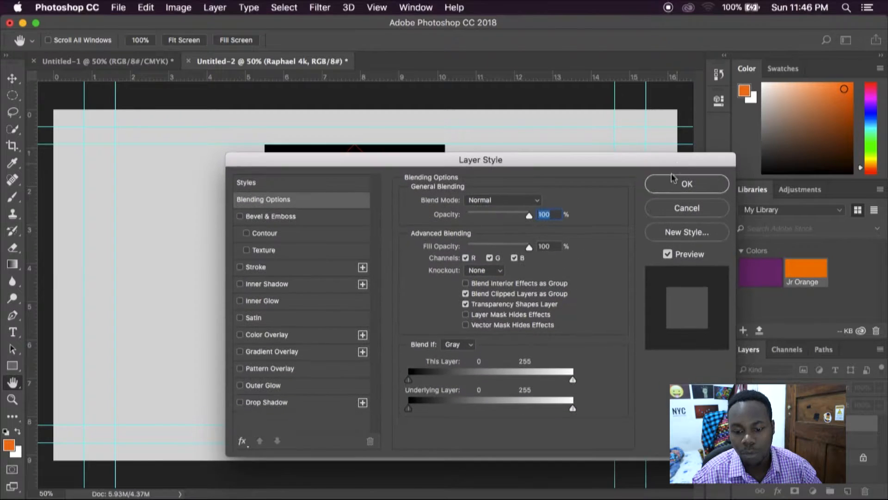
drag(349, 164, 446, 253)
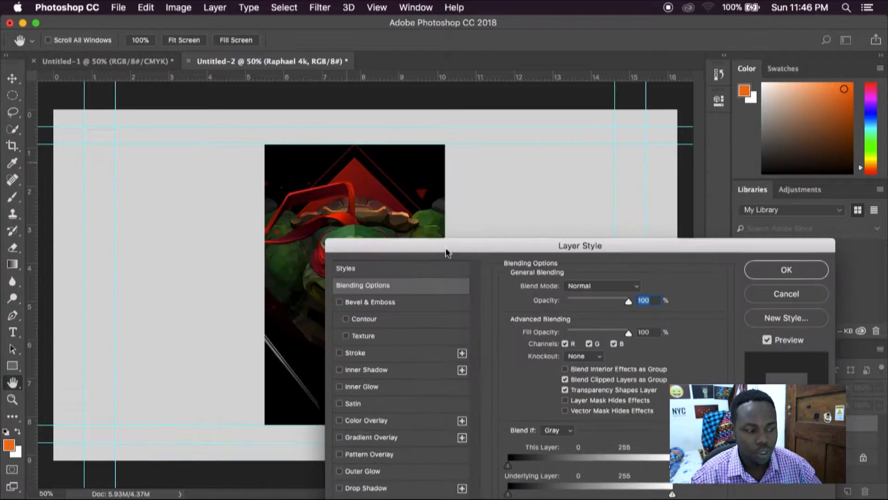
click(380, 305)
drag(519, 250, 458, 308)
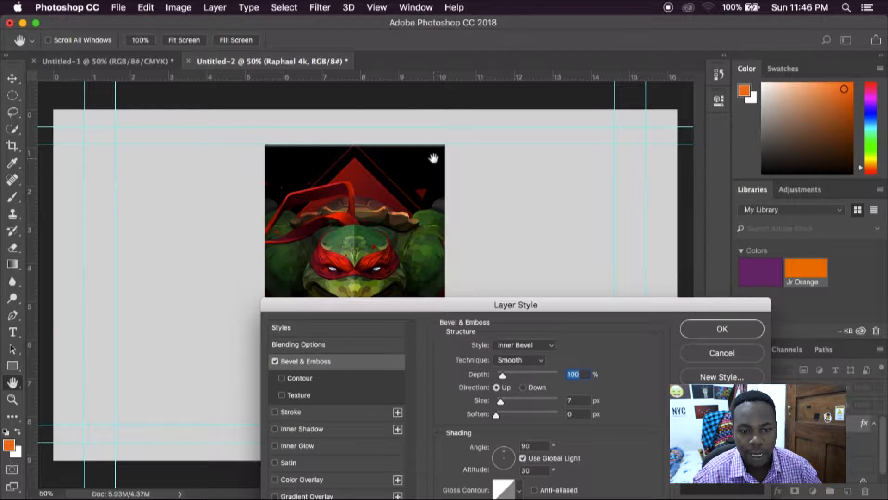
mouse_move(450, 315)
mouse_down()
mouse_move(466, 230)
mouse_move(457, 302)
mouse_up()
click(312, 363)
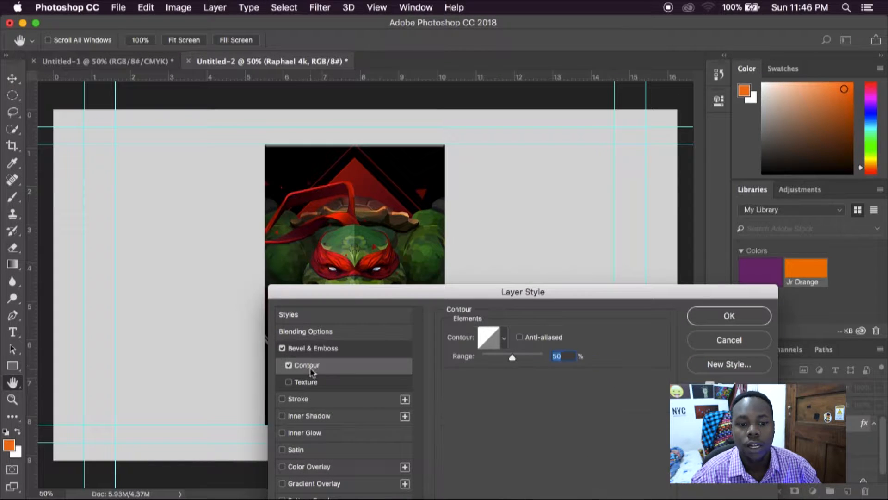
click(301, 381)
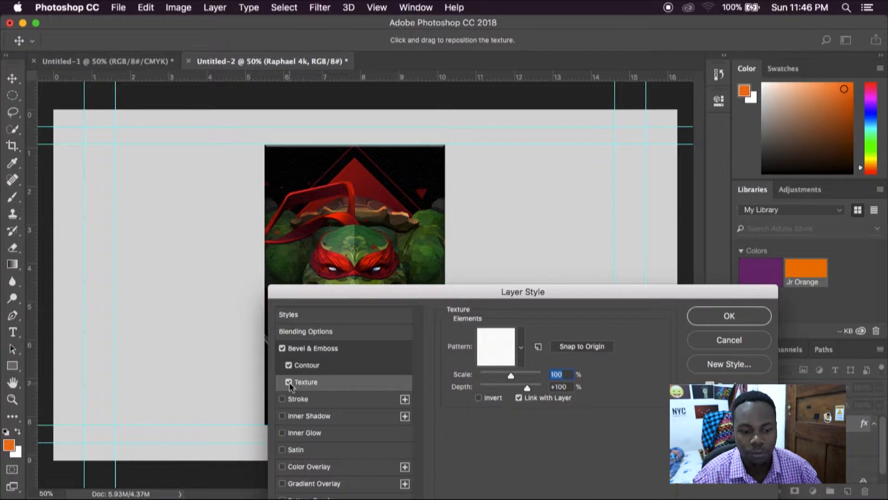
click(289, 382)
Step: Set the bevel style to Outer Bevel with a depth of 282%
click(313, 350)
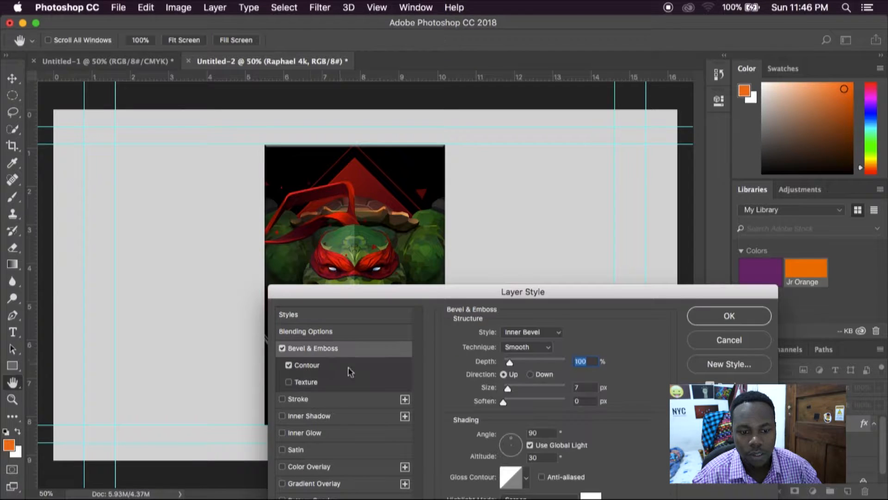
drag(512, 365, 519, 368)
click(530, 334)
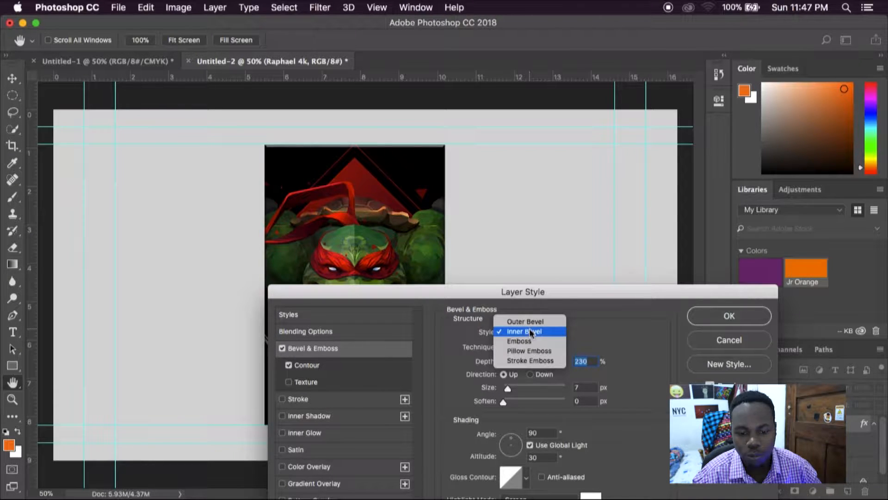
click(531, 321)
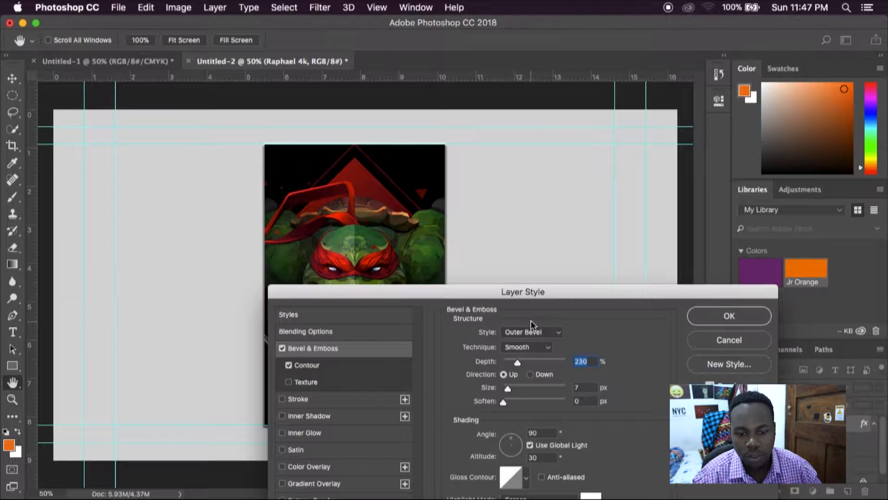
drag(516, 362, 520, 368)
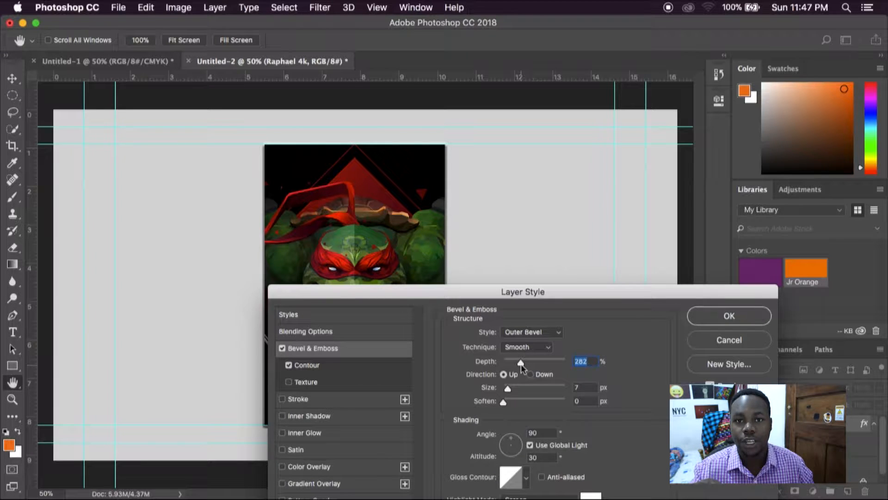
Step: Set the bevel's size and soften to 5 px and highlight opacity to 55%, adjust the shadow opacity, and apply the layer style
drag(551, 294, 654, 144)
drag(610, 238, 627, 253)
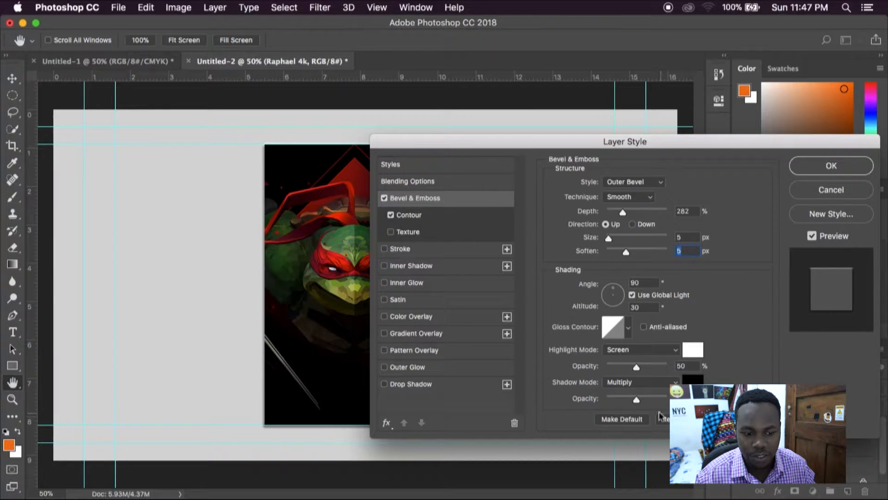
mouse_move(636, 366)
mouse_down()
mouse_move(625, 368)
mouse_move(671, 368)
mouse_move(640, 366)
mouse_up()
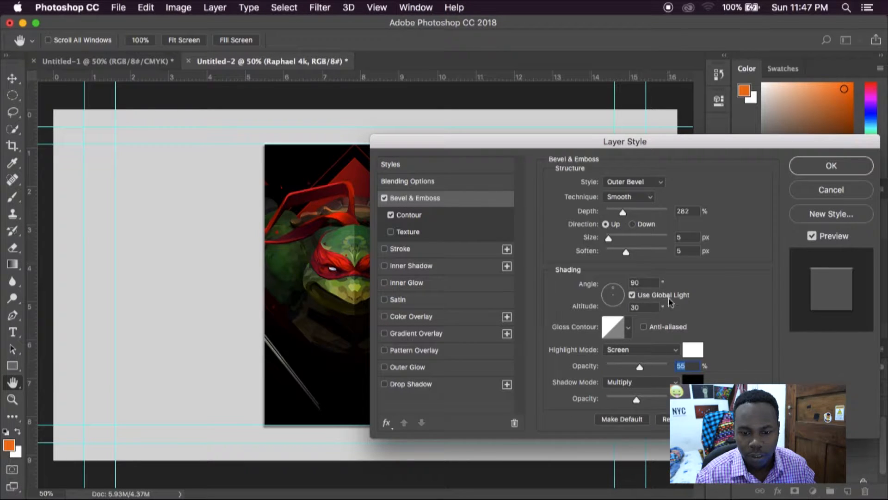
drag(668, 139, 568, 125)
drag(537, 388, 553, 390)
drag(531, 131, 672, 122)
drag(693, 376, 672, 380)
click(865, 142)
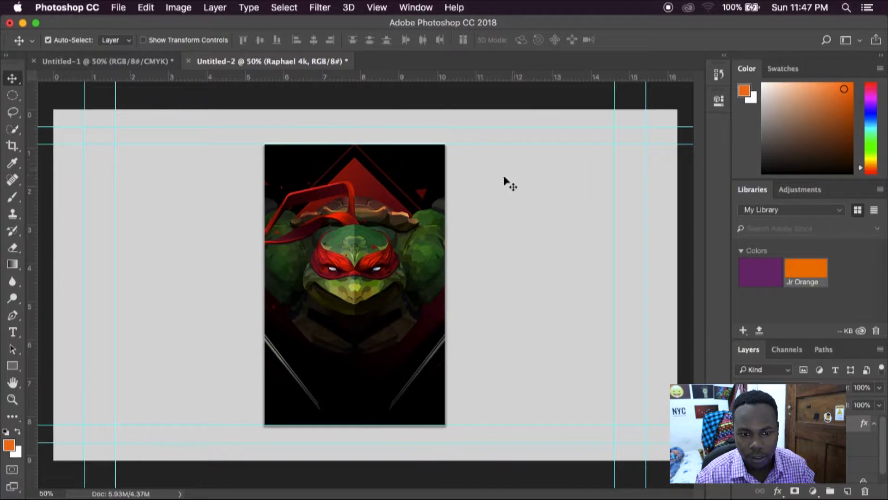
Step: Rotate the Raphael panel about 12.5° clockwise, scale it down slightly and shift it a little to the left
key(ctrl+t)
drag(464, 301, 465, 343)
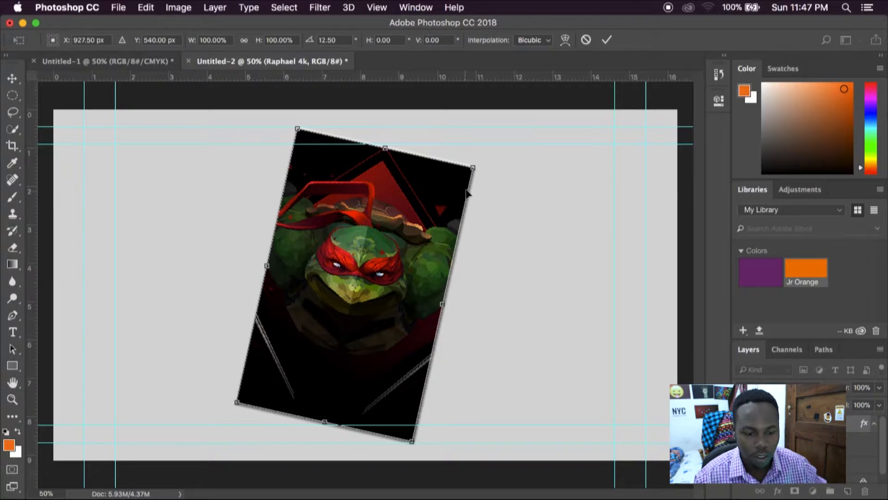
drag(475, 166, 466, 174)
drag(380, 296, 358, 300)
key(Return)
Step: Duplicate the tilted panel to its right, then shrink the copy and tilt it counterclockwise
drag(330, 331, 486, 326)
key(super+t)
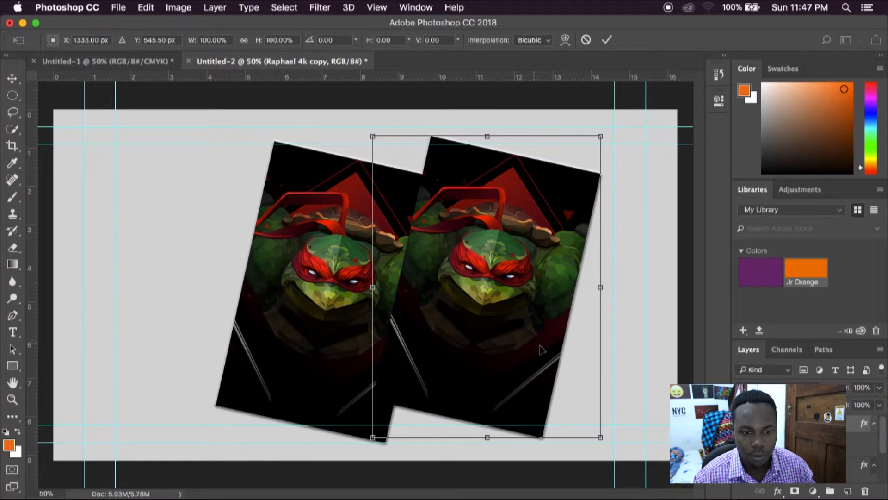
drag(601, 437, 607, 347)
key(super+z)
drag(494, 353, 548, 379)
key(Return)
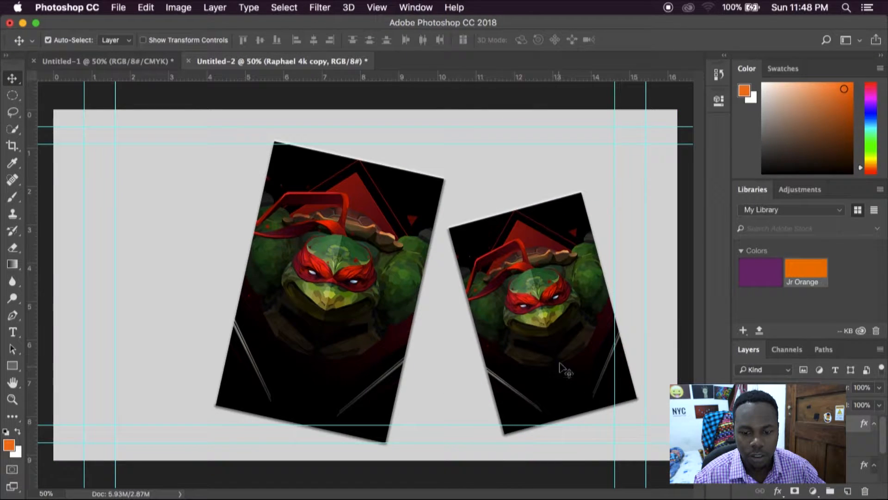
Step: Select both panels together, scale them down slightly and position them around the middle of the canvas
drag(462, 291, 401, 283)
key(super+t)
drag(575, 431, 555, 416)
key(Return)
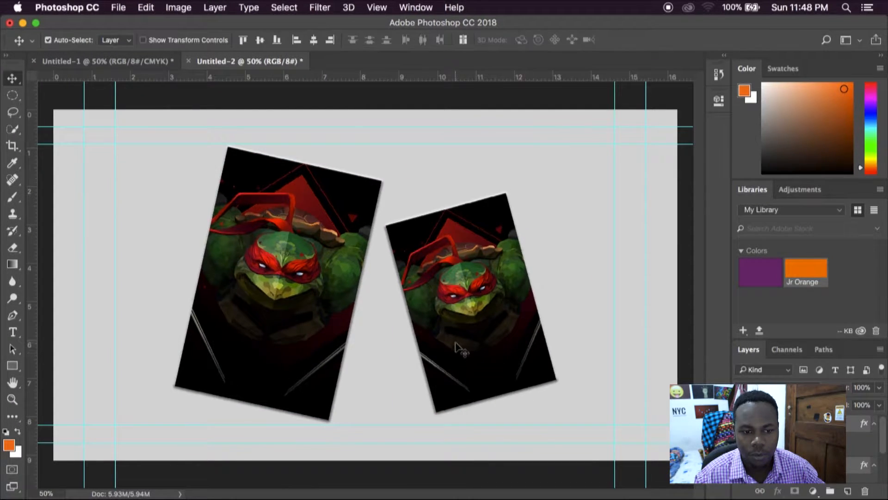
key(z)
click(493, 234)
alt+click(341, 292)
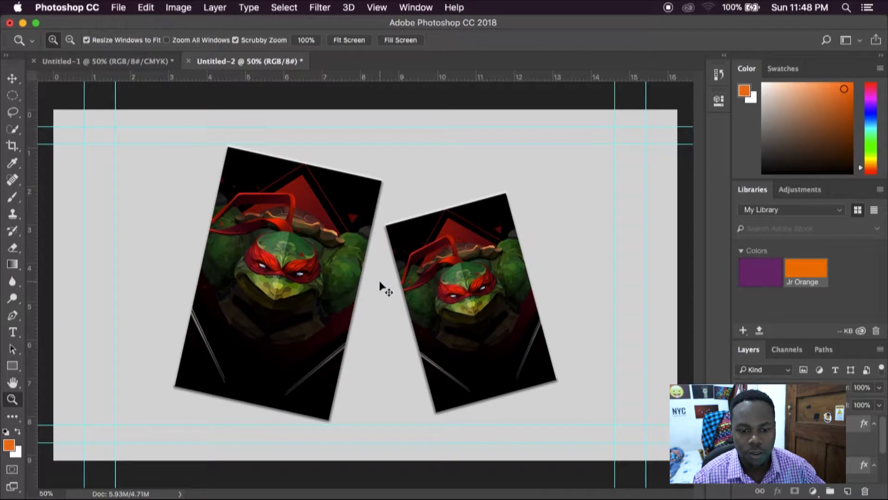
Step: Add the text "1" above the panels in white Myriad Pro Bold at 35 pt
key(t)
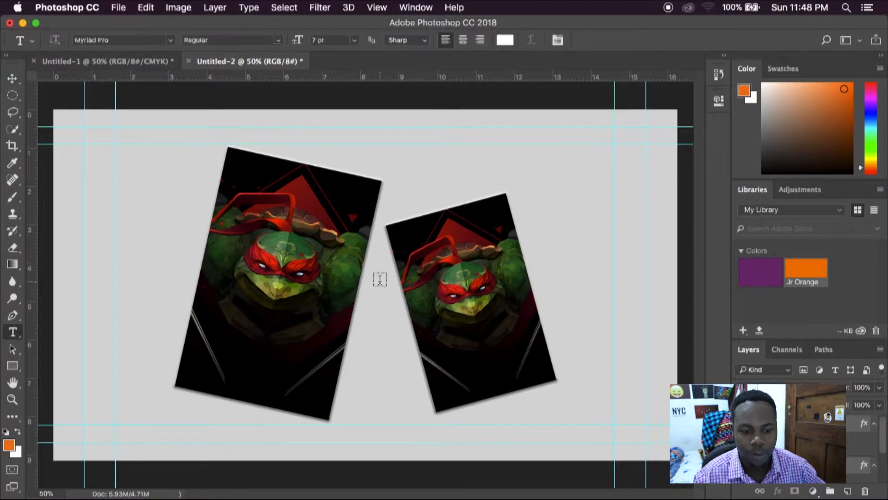
click(412, 173)
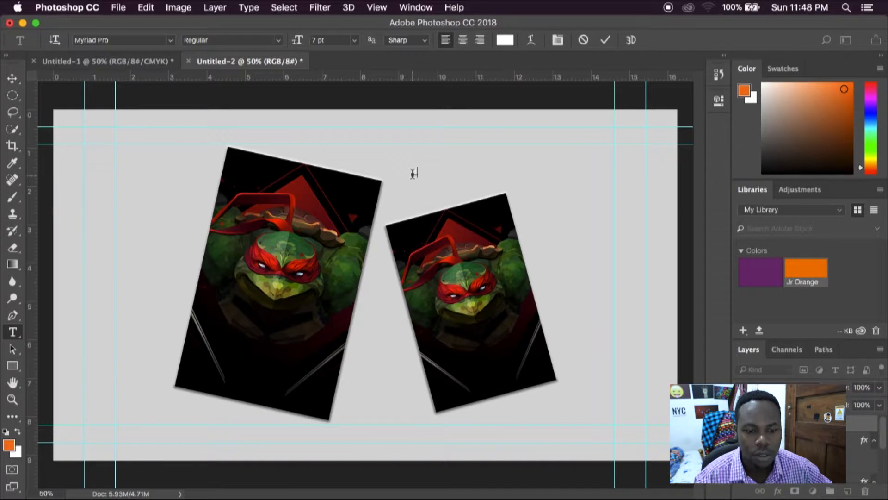
mouse_move(297, 41)
mouse_down()
mouse_move(309, 44)
mouse_move(301, 46)
mouse_up()
click(278, 40)
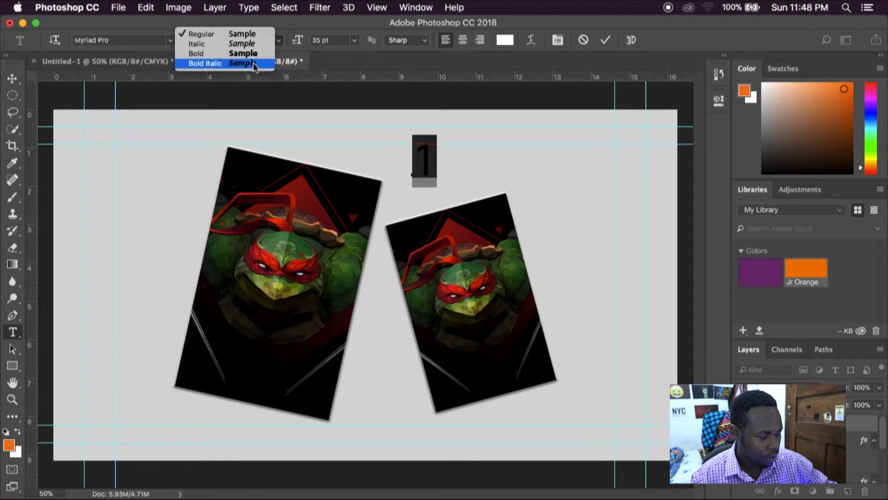
click(244, 53)
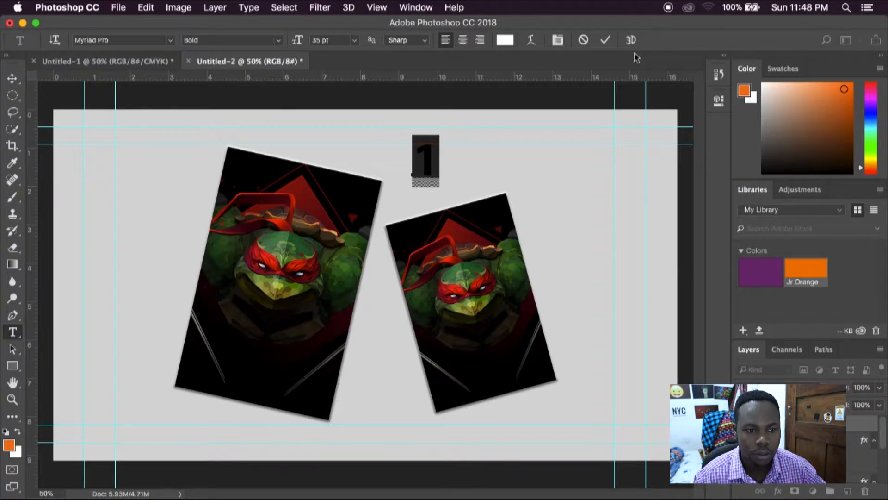
click(609, 46)
Step: Place the number 1 in the larger panel's upper-right corner, scaled down and tilted to match the panel
key(v)
drag(432, 170, 371, 229)
key(super+t)
key(Return)
key(super+t)
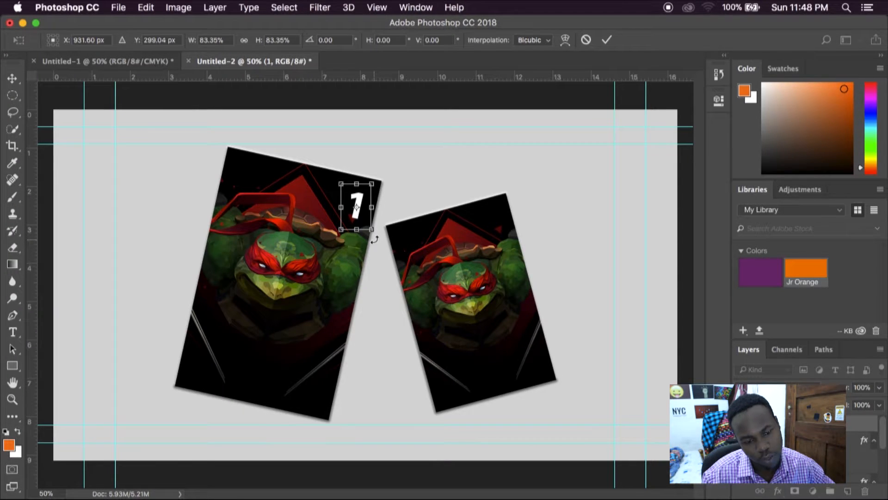
drag(373, 230, 362, 197)
key(Return)
key(Up)
key(Up)
key(Up)
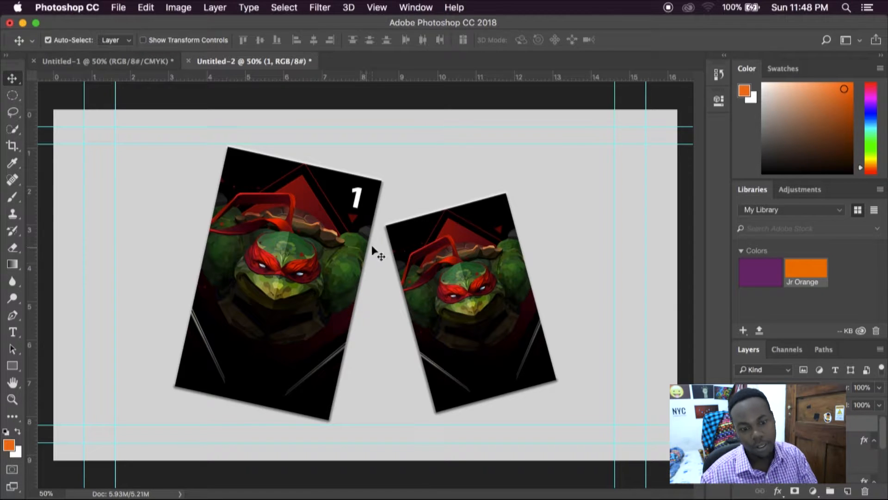
Step: Duplicate the number 1 onto the smaller panel's upper-right corner and tilt the copy to match that panel
drag(357, 200, 498, 217)
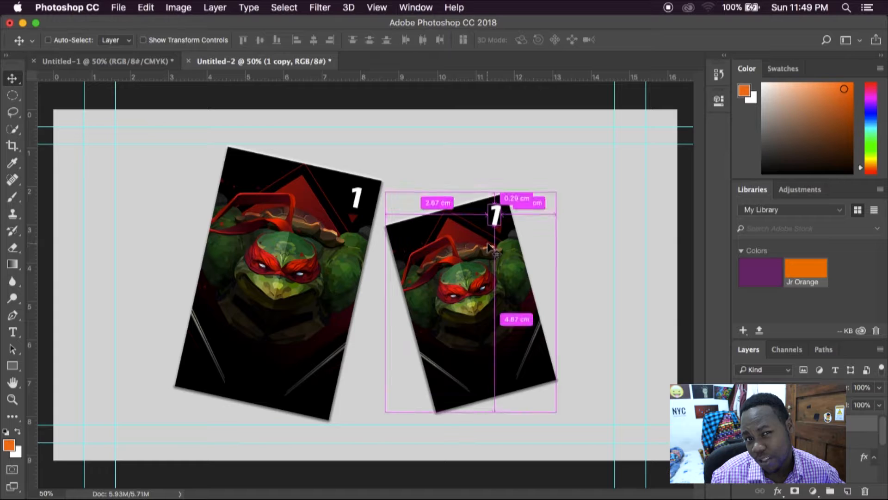
key(super+t)
drag(510, 252, 526, 246)
key(Return)
Step: Scale down the copied number on the smaller panel
click(495, 215)
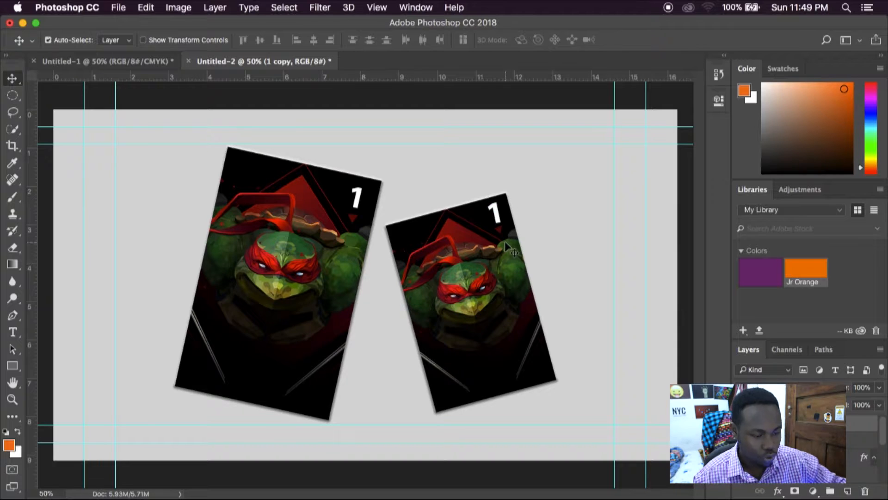
key(ctrl+t)
drag(485, 197, 487, 200)
drag(509, 234, 505, 229)
key(Return)
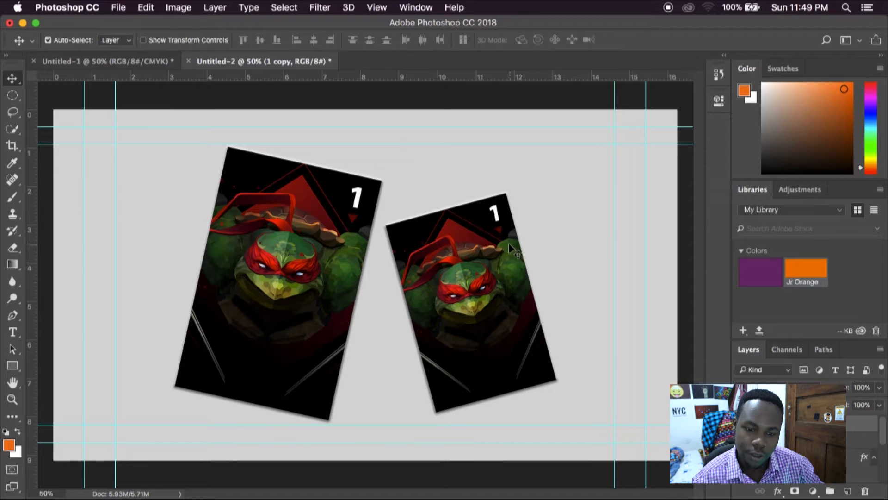
Step: Change the smaller panel's number to 2
key(t)
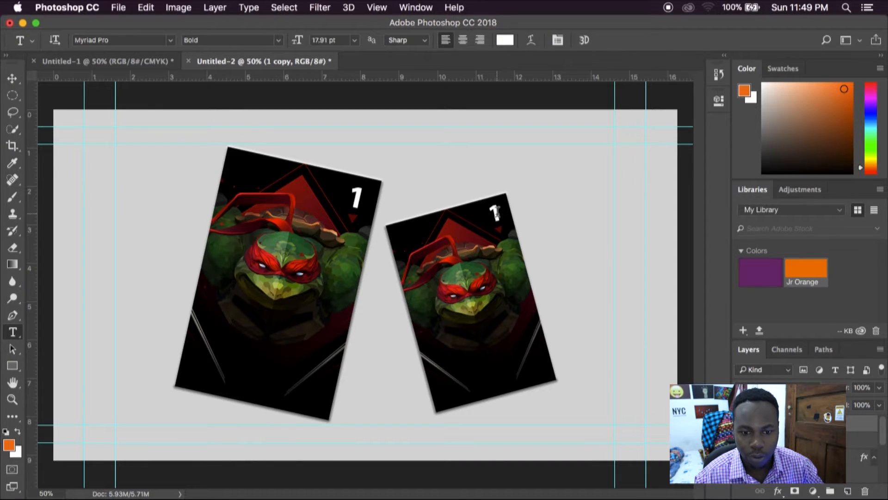
click(496, 214)
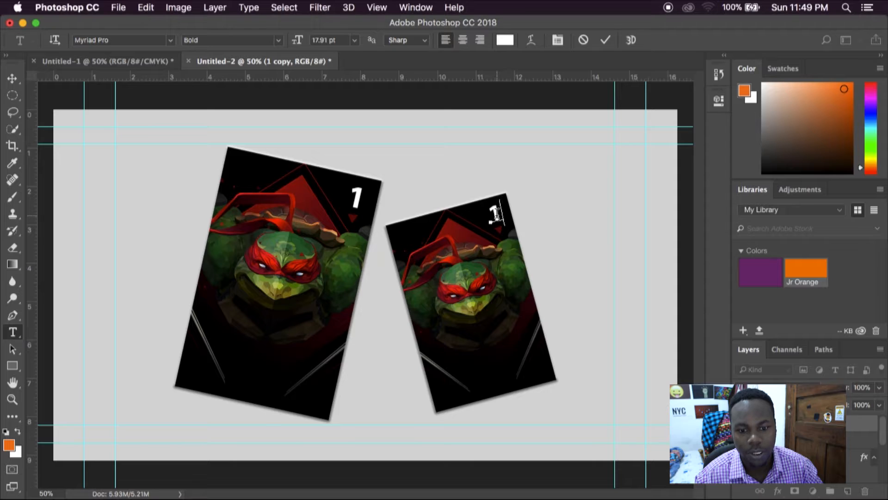
double_click(496, 214)
text(2)
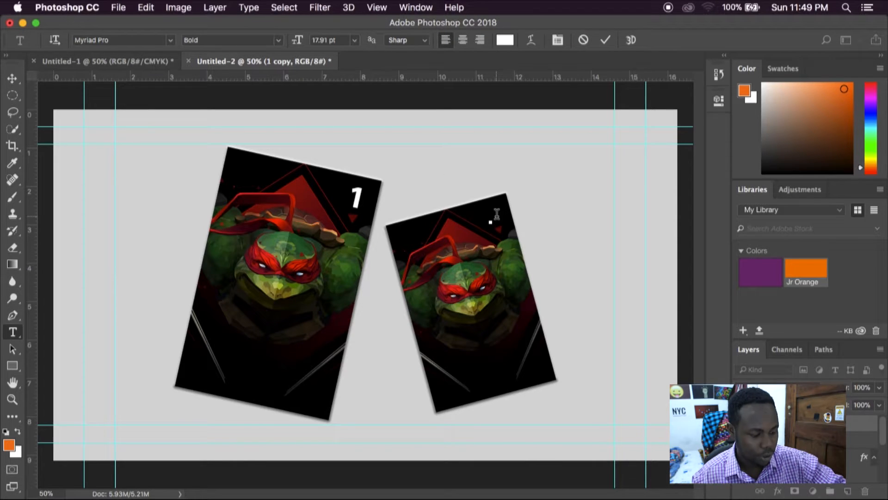
click(605, 40)
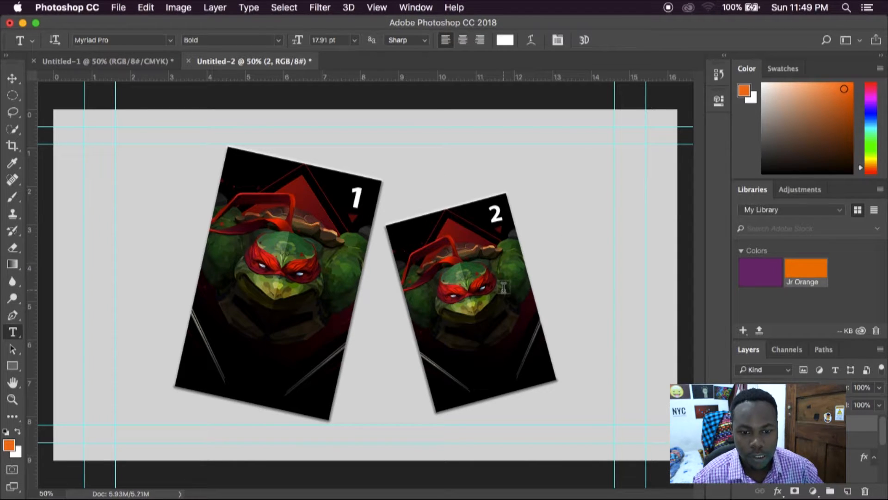
key(v)
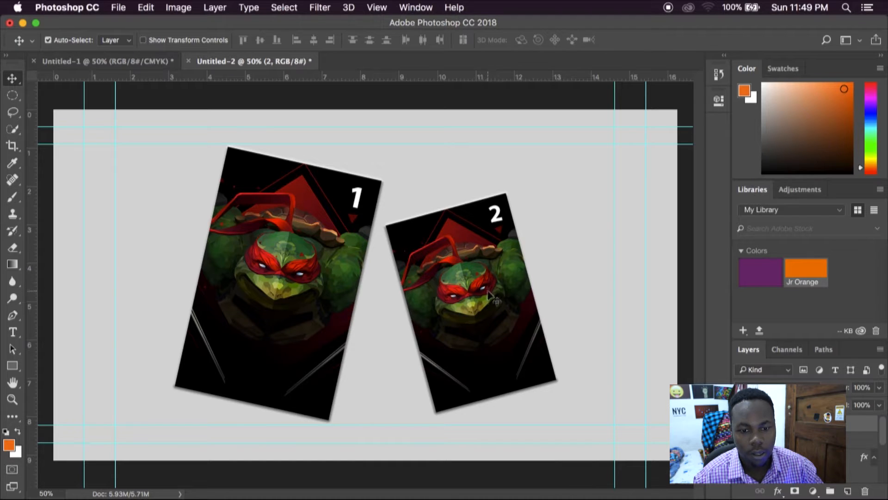
Step: Place Raphael 4k.jpg from the Finder's Walpapers 4K folder into the composition, covering the whole canvas and centered at X 960 px, Y 540 px
key(z)
alt+click(378, 272)
click(379, 273)
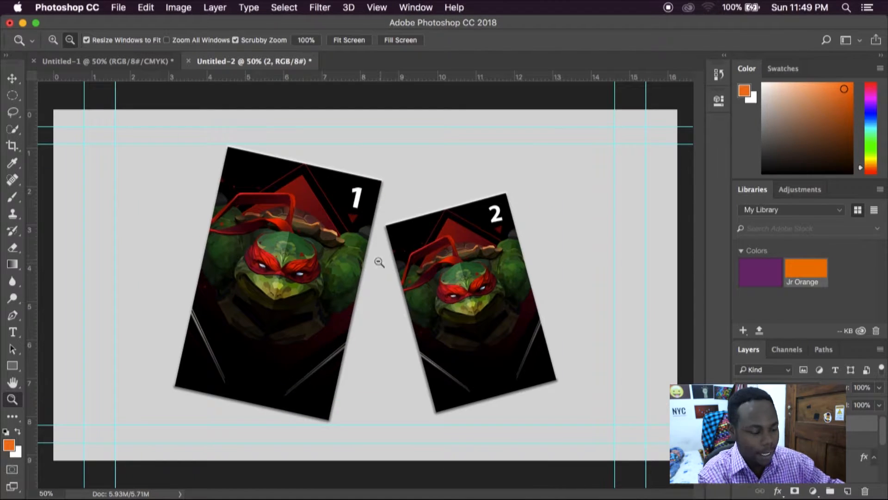
alt+click(374, 259)
key(v)
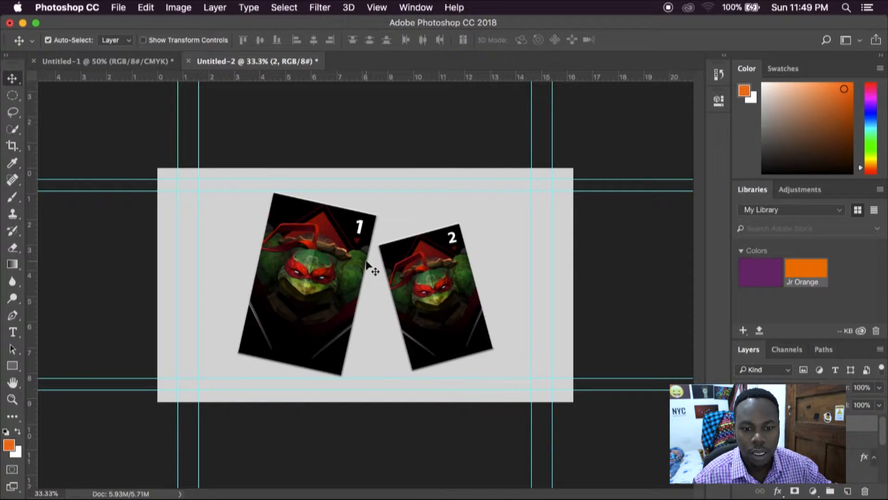
key(super+Tab)
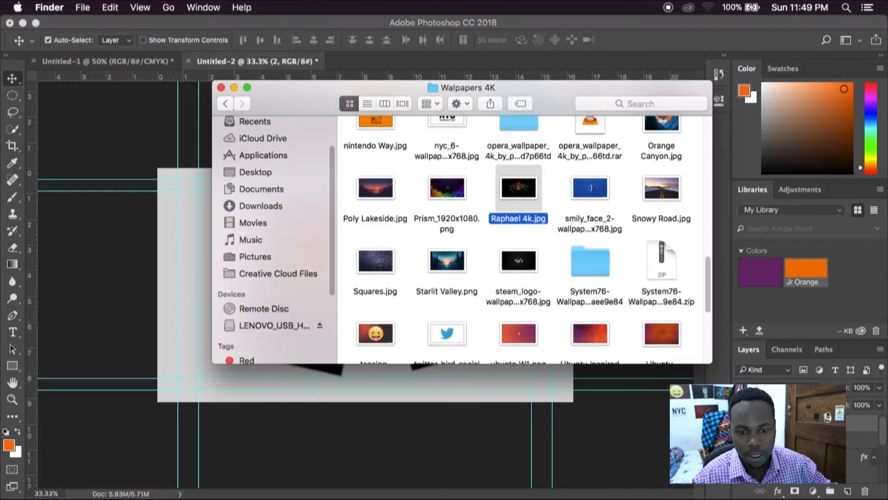
drag(535, 186, 455, 395)
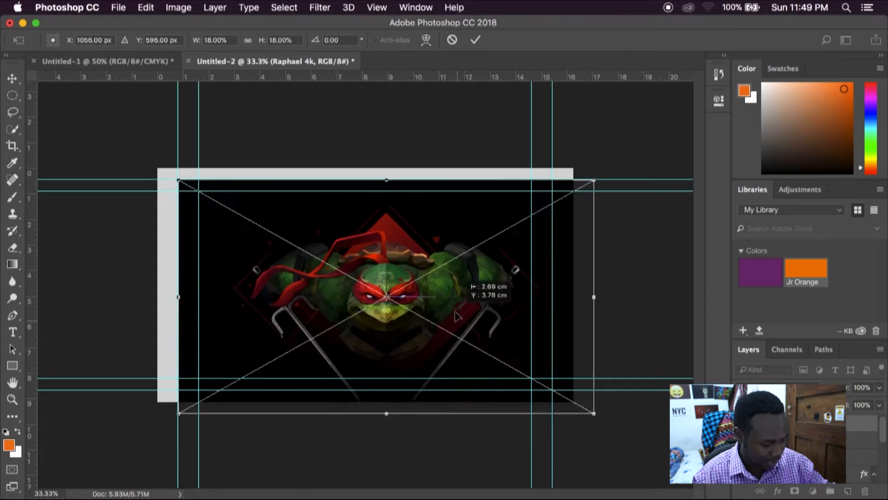
drag(434, 308, 437, 309)
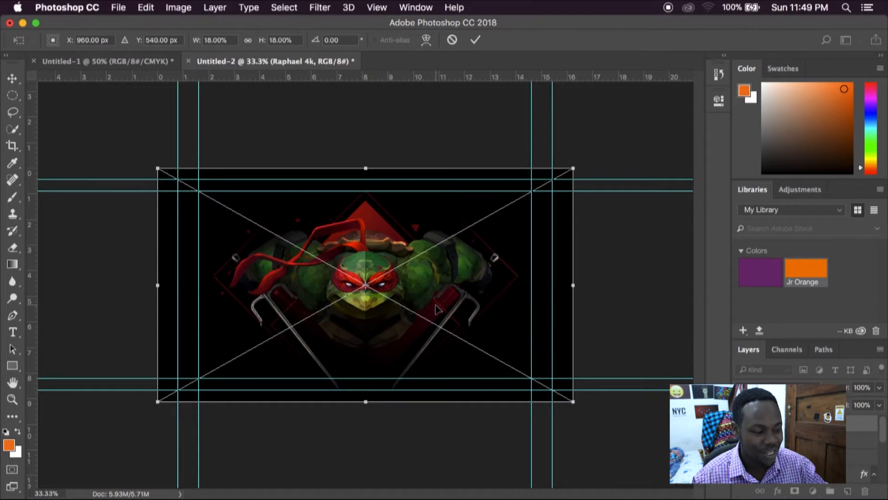
key(Return)
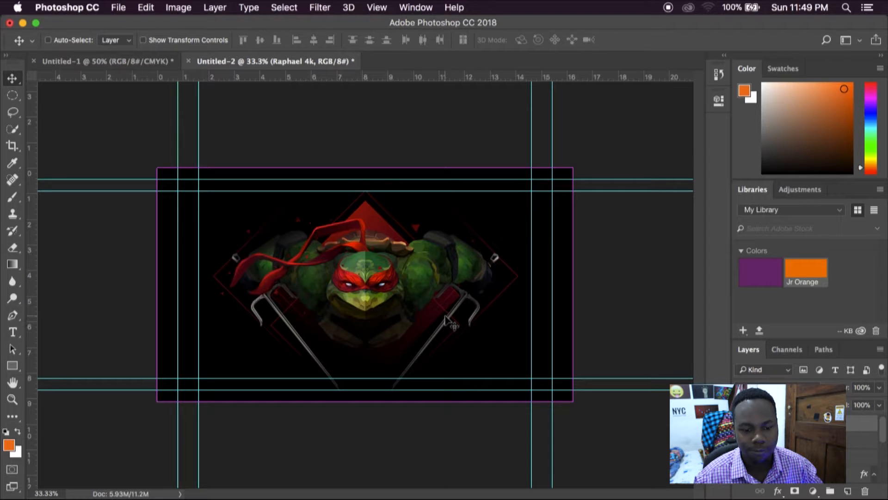
Step: Send the placed full-canvas Raphael image behind both numbered panels, keeping it above the gray background
key(super+[)
key(super+[)
key(super+[)
key(super+[)
key(super+[)
key(super+[)
key(super+[)
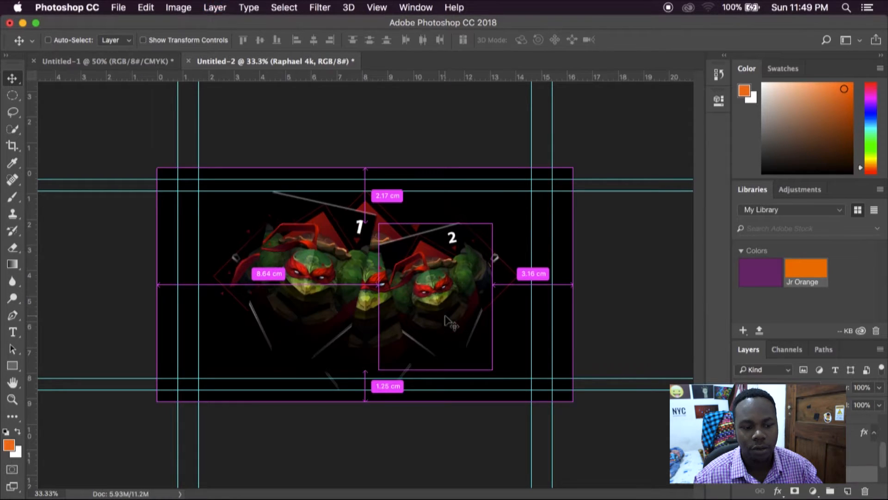
key(super+])
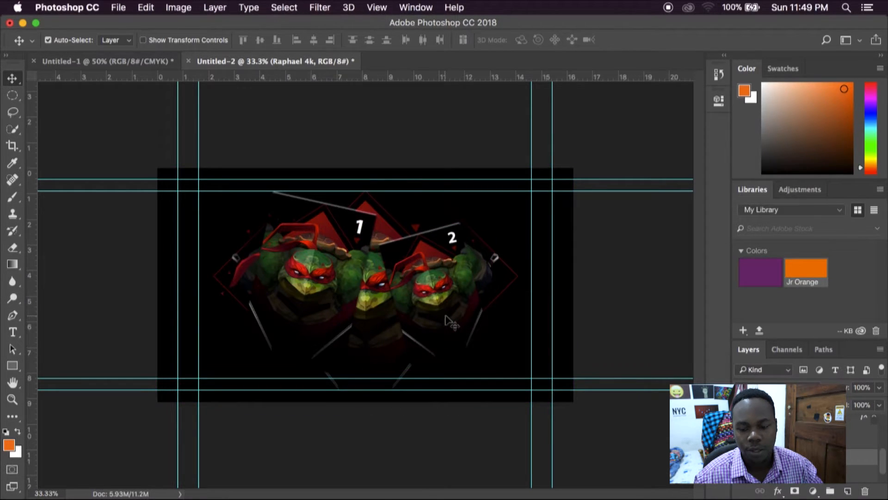
Step: Apply a Gaussian Blur with a 26.1-pixel radius to the full-canvas Raphael background image
click(319, 8)
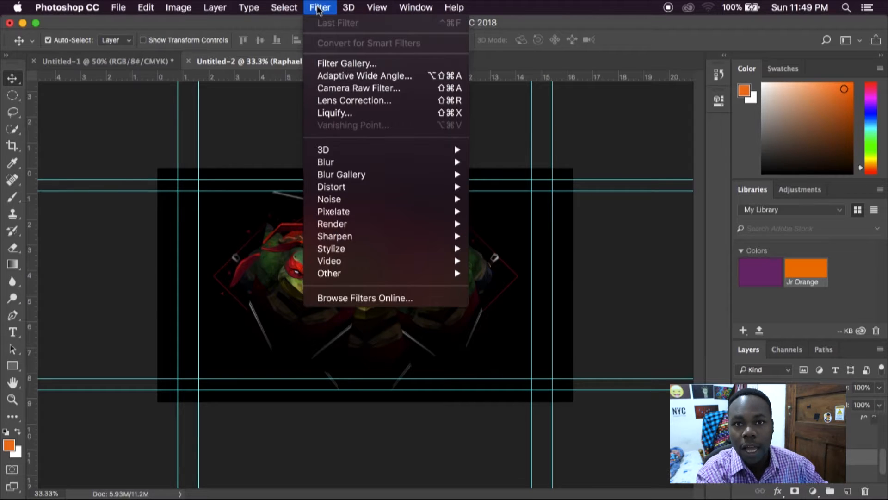
mouse_move(410, 164)
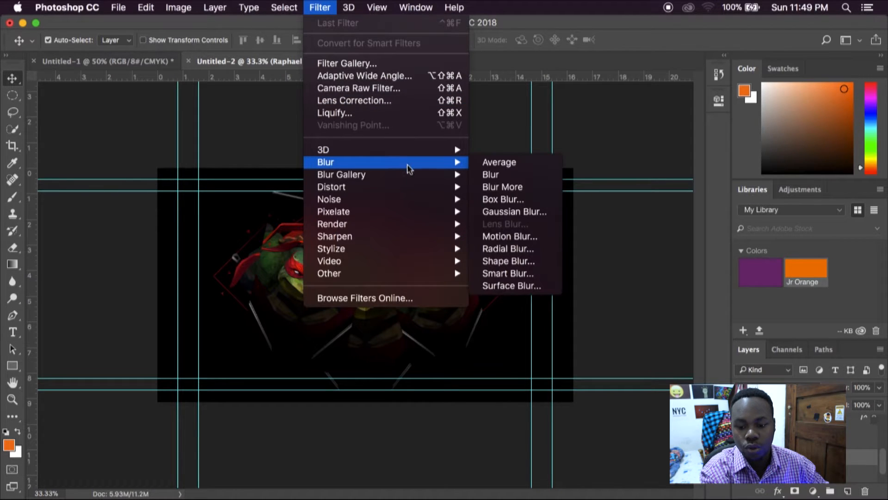
click(501, 211)
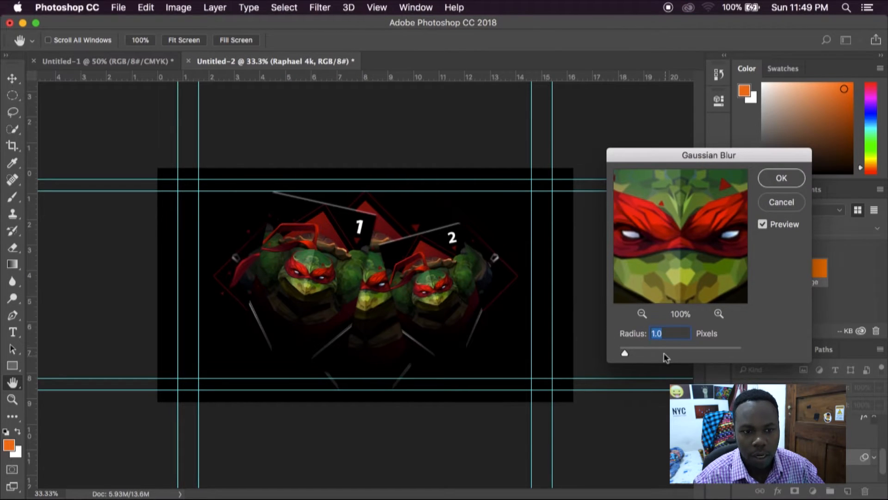
drag(672, 354, 675, 355)
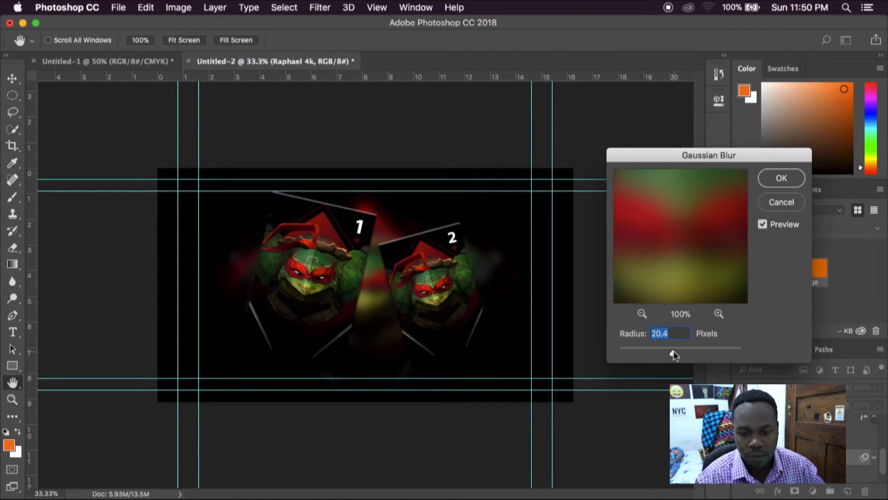
click(777, 178)
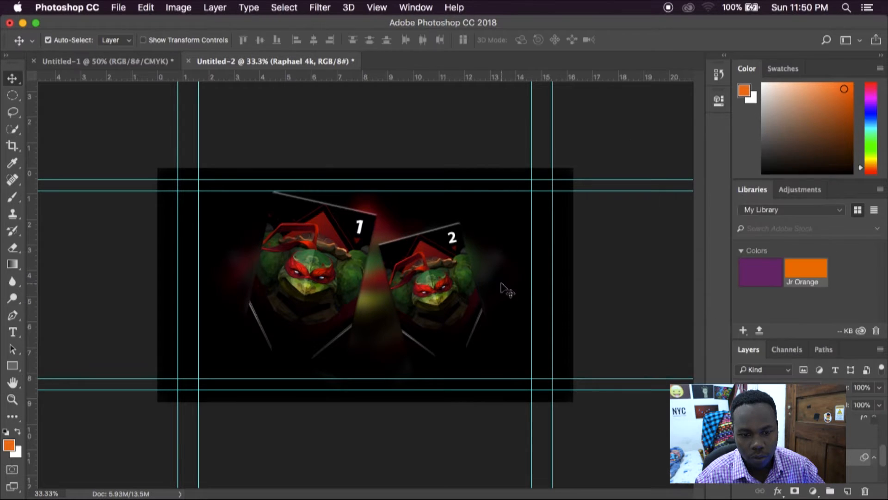
Step: Rasterize the layer styles of both tilted panels, the smaller panel's layer first and the larger panel's layer second
click(442, 326)
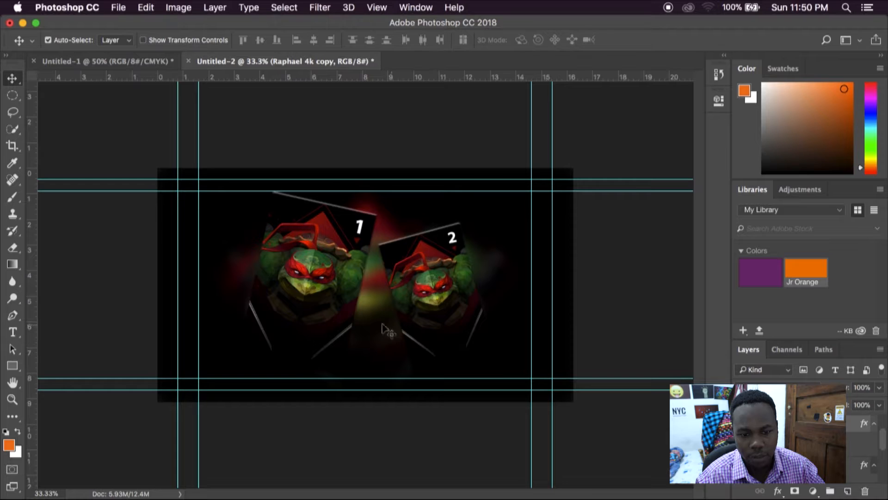
shift+click(319, 306)
click(324, 289)
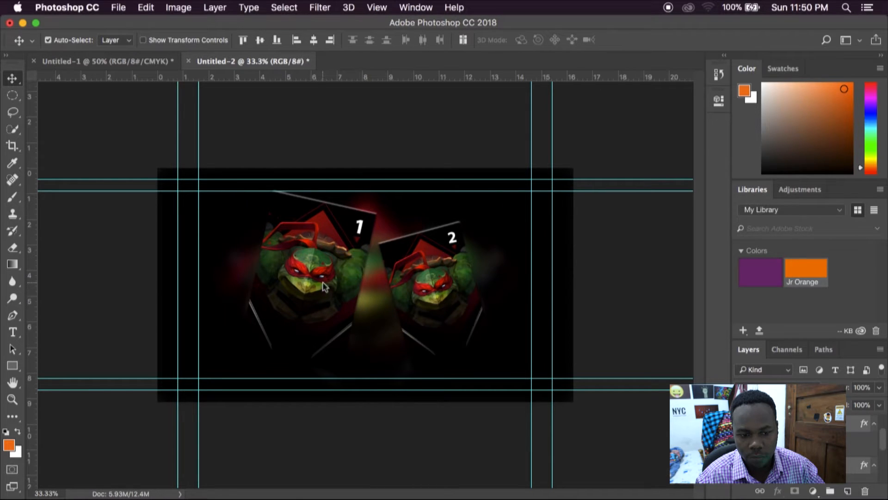
click(453, 299)
click(451, 297)
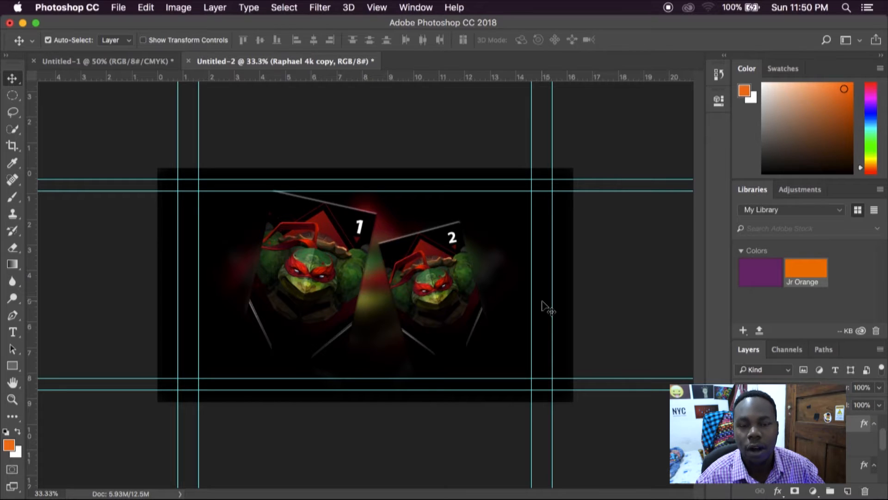
right_click(817, 439)
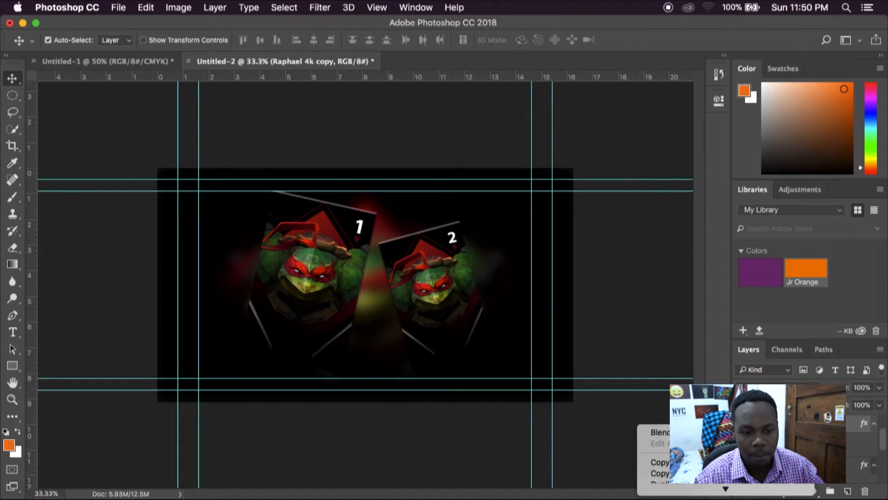
click(677, 262)
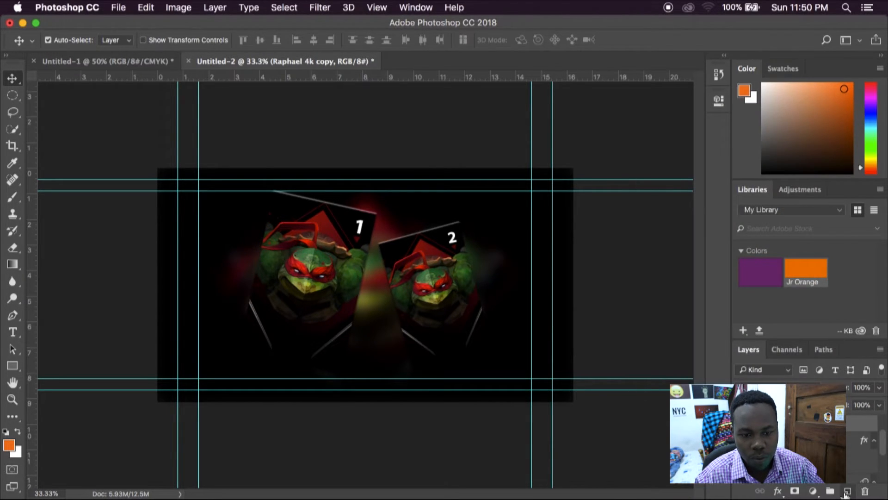
right_click(816, 444)
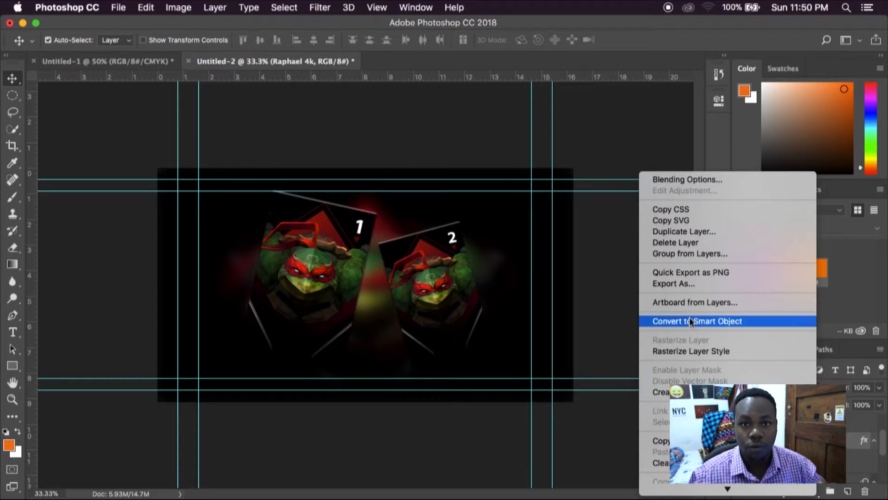
click(689, 351)
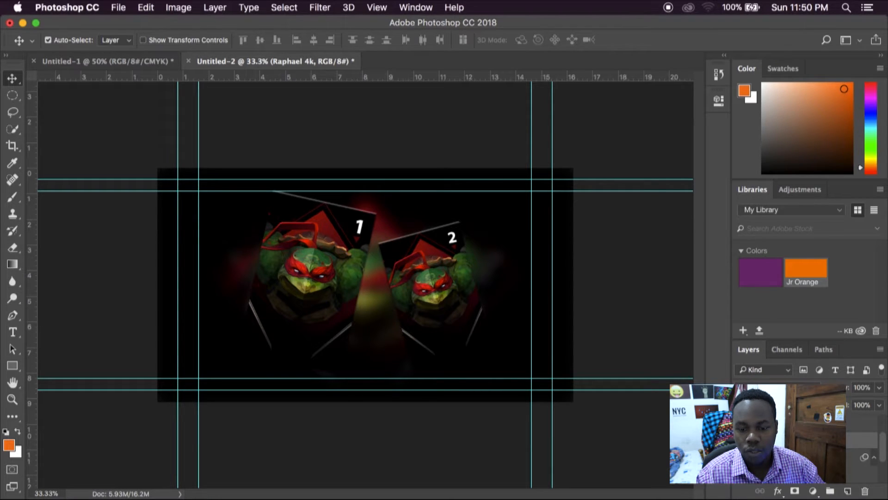
Step: Convert the larger panel's layer and the smaller panel's layer each to a separate smart object
right_click(804, 438)
scroll(660, 398, down, 10)
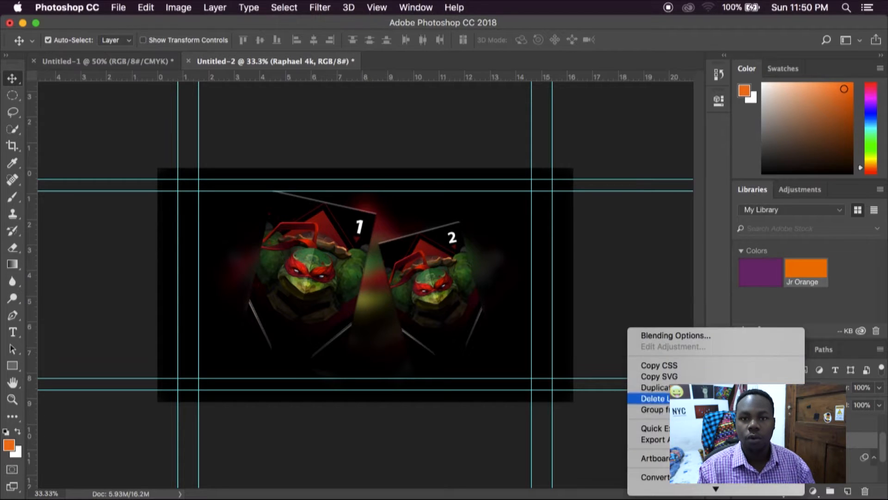
click(659, 301)
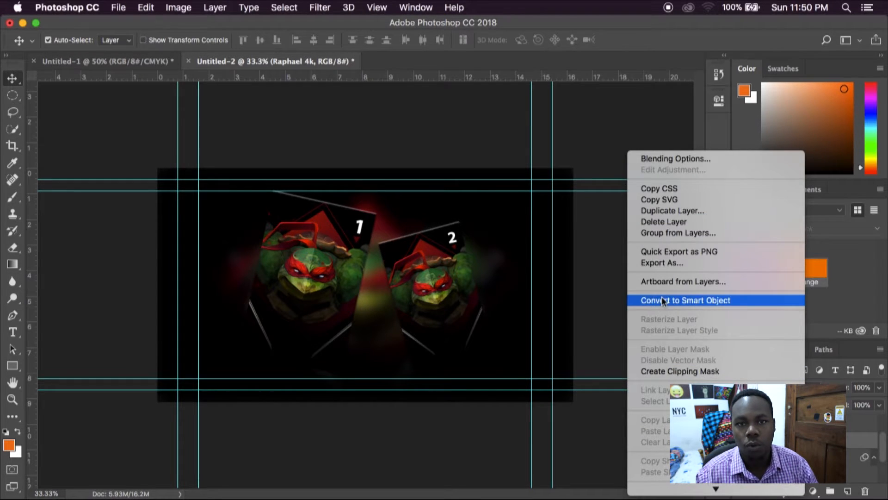
right_click(804, 421)
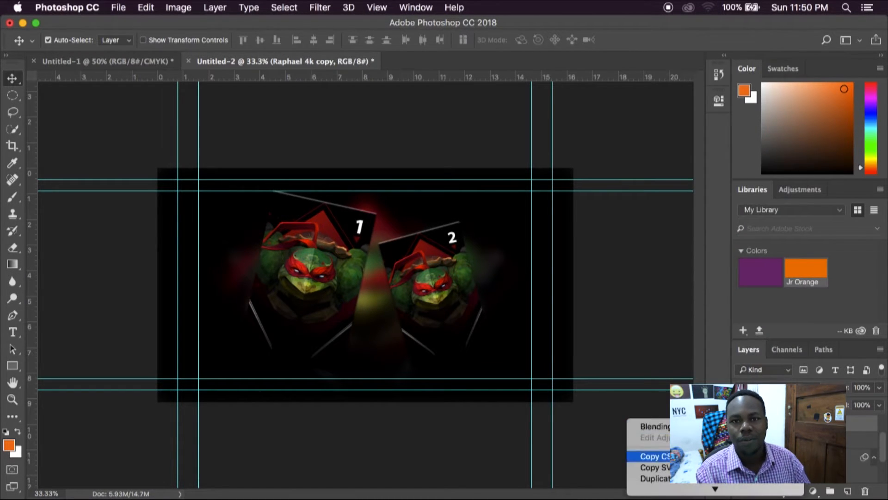
scroll(673, 393, down, 10)
click(667, 225)
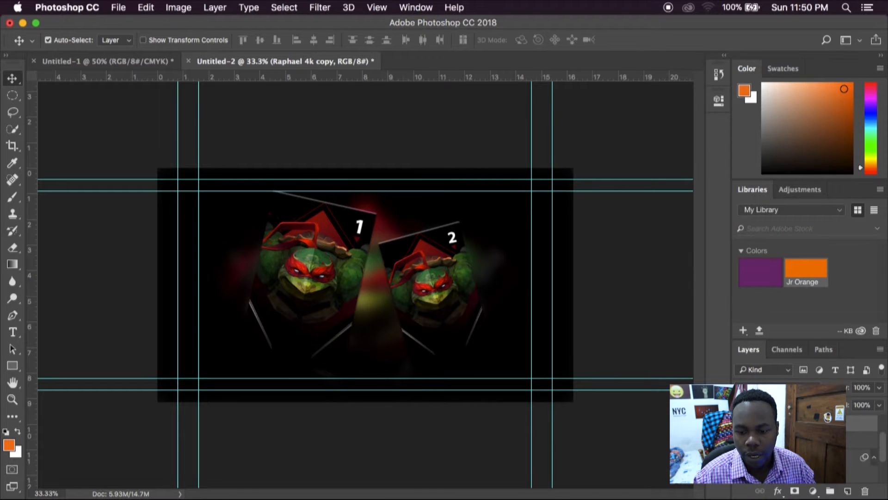
Step: Open the smaller panel's smart object contents and place Squares.jpg from the Finder over the panel image
double_click(764, 422)
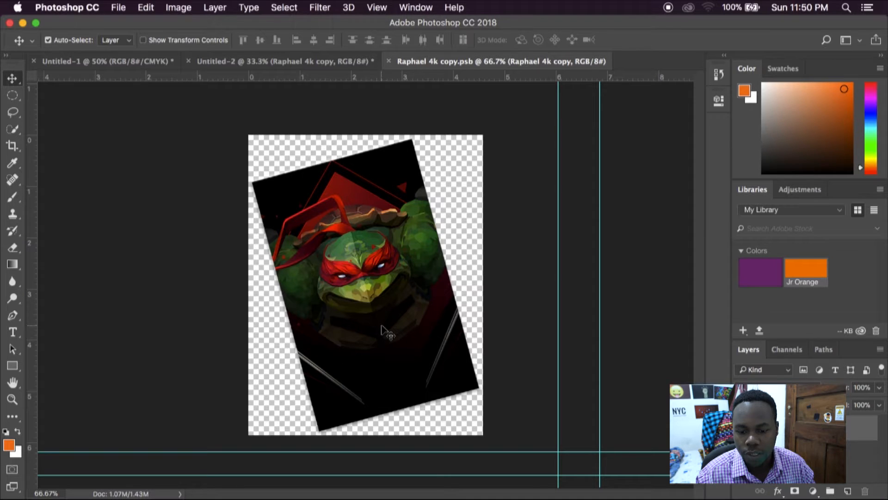
key(super+Tab)
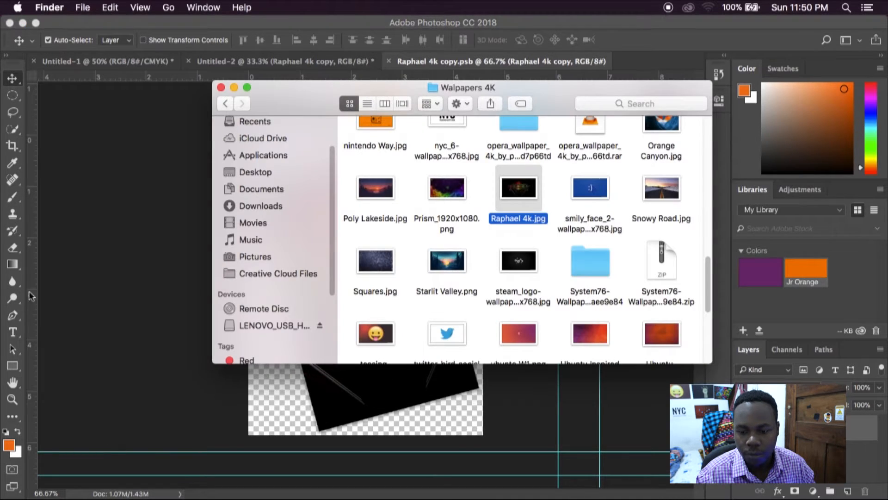
drag(375, 260, 409, 259)
drag(491, 353, 605, 447)
key(Return)
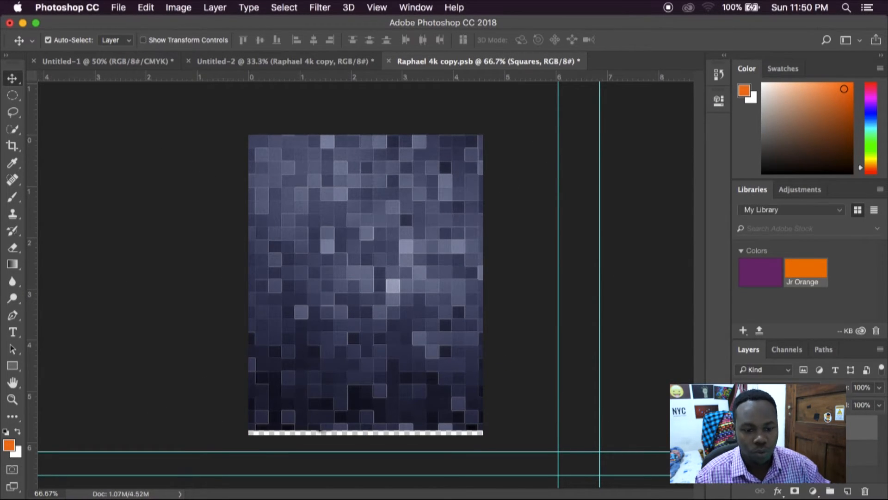
Step: Clip the Squares image to the tilted panel shape, save the smart object contents, and return to the Untitled-2 composition
key(super+alt+g)
key(super+s)
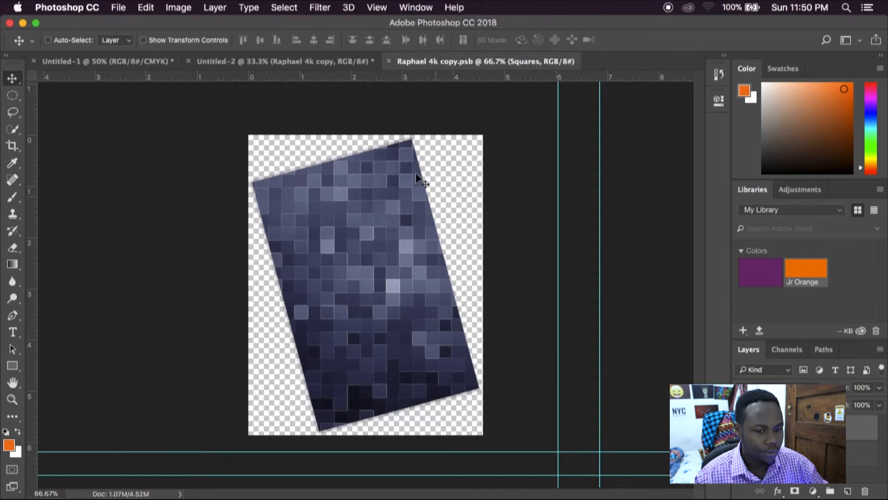
click(318, 60)
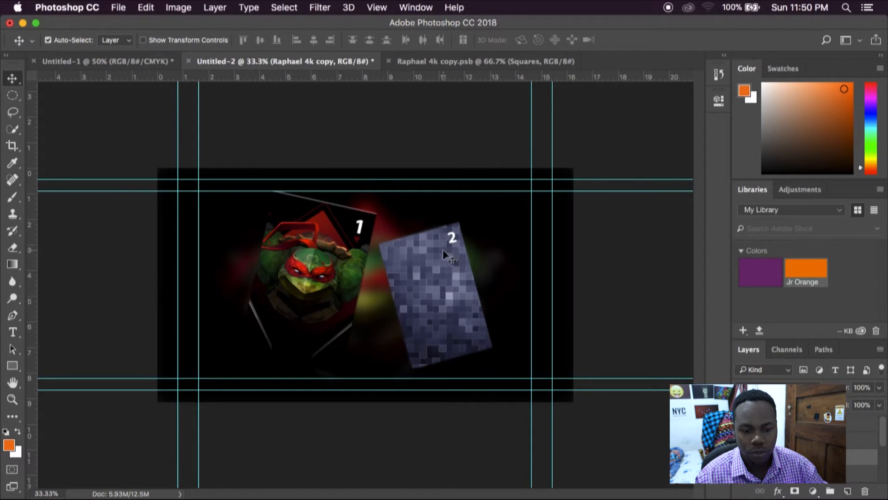